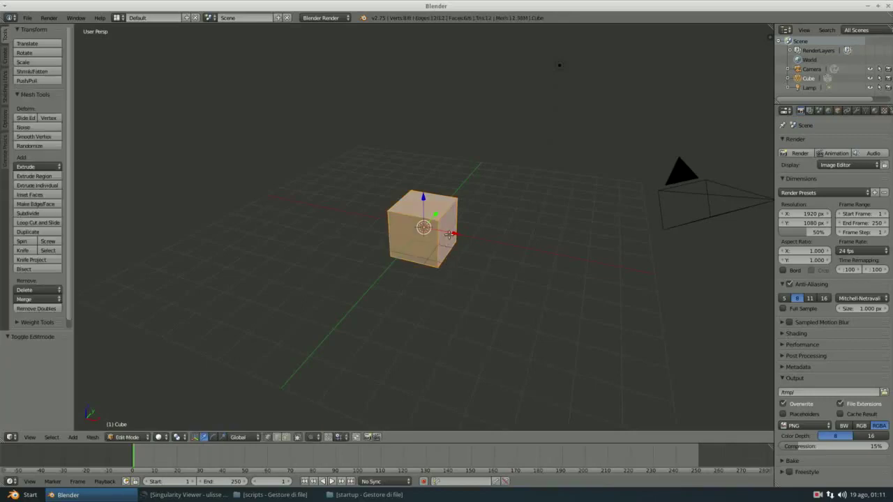
Move the cube along X away from the origin and scale it to about 0.2.
key("g")
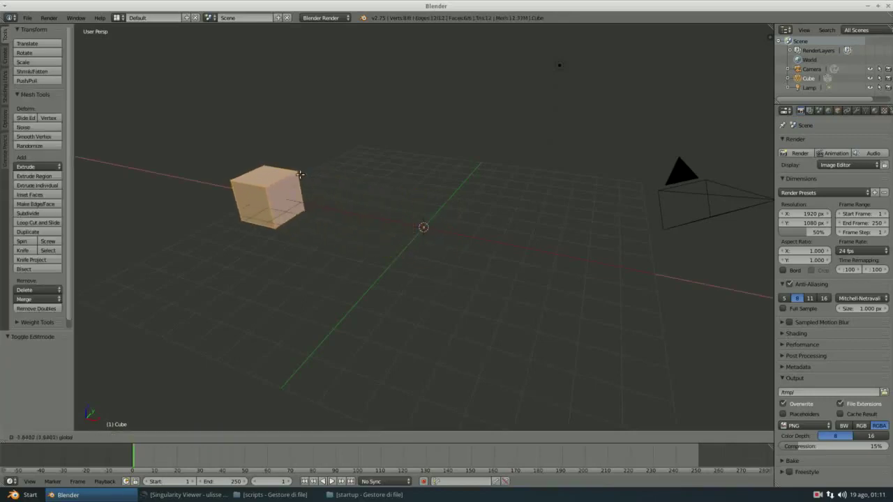
left_click(307, 188)
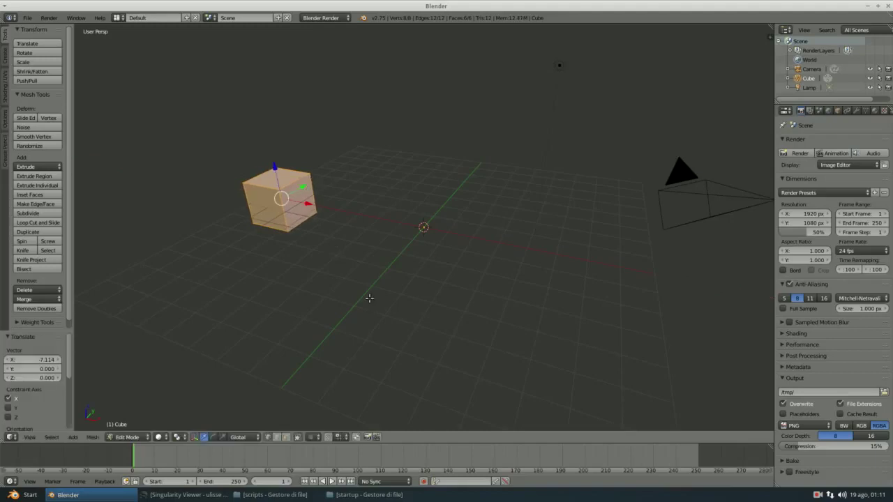
key("s")
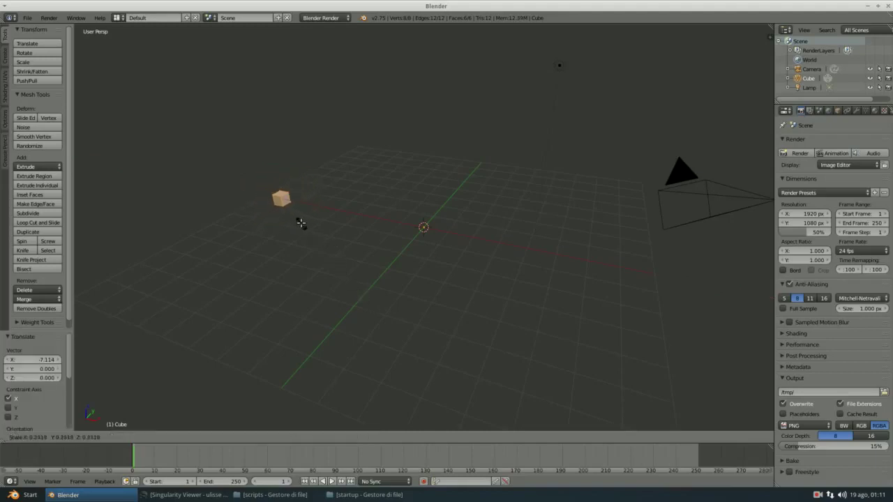
left_click(292, 211)
Extrude one face along X to stretch the cube into a long bar, then return to Object Mode.
key("ctrl+Tab")
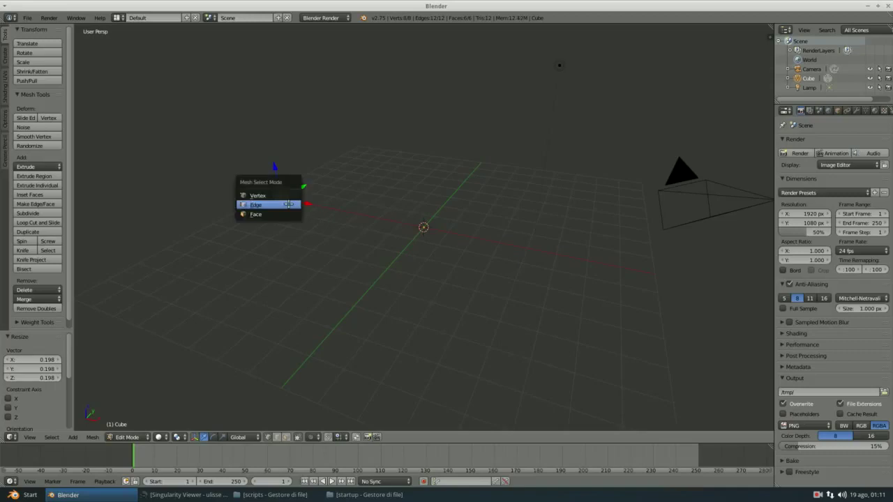
left_click(286, 214)
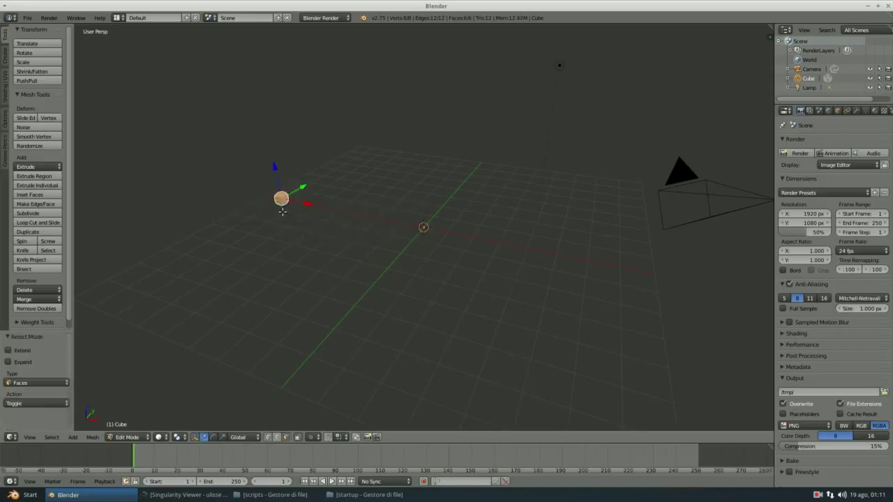
key("e")
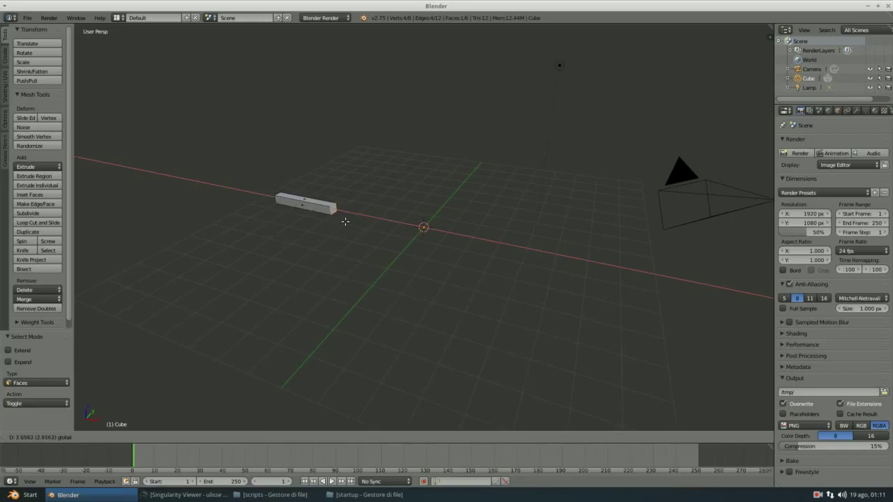
left_click(345, 221)
middle_click_drag(385, 223, 408, 218)
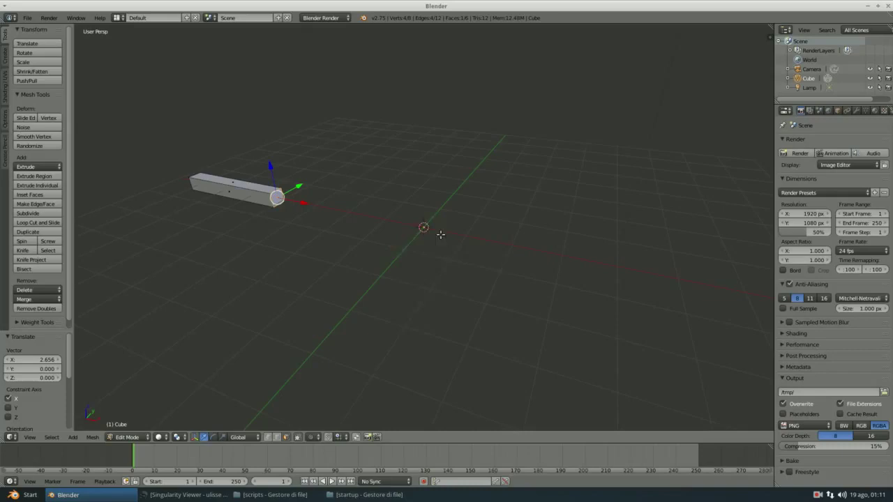
key("shift+o")
key("Tab")
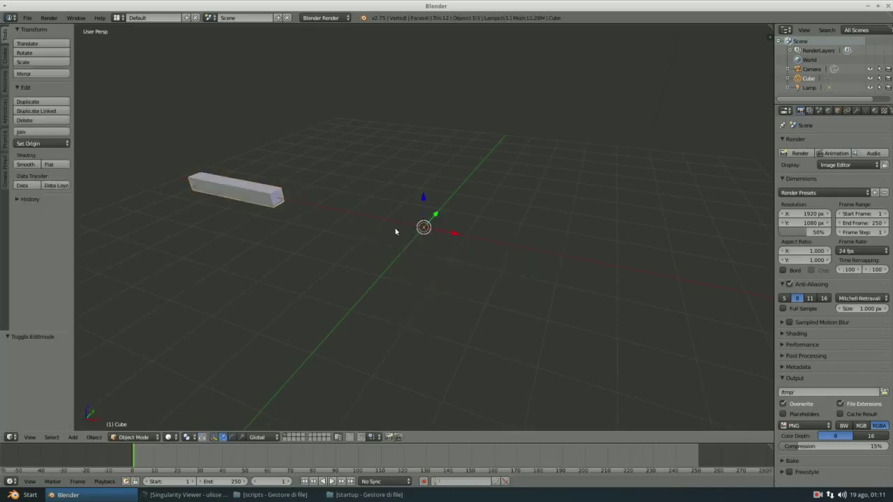
Add a Plain Axes empty at the origin, then select the bar and show its modifier settings.
key("shift+a")
mouse_move(376, 239)
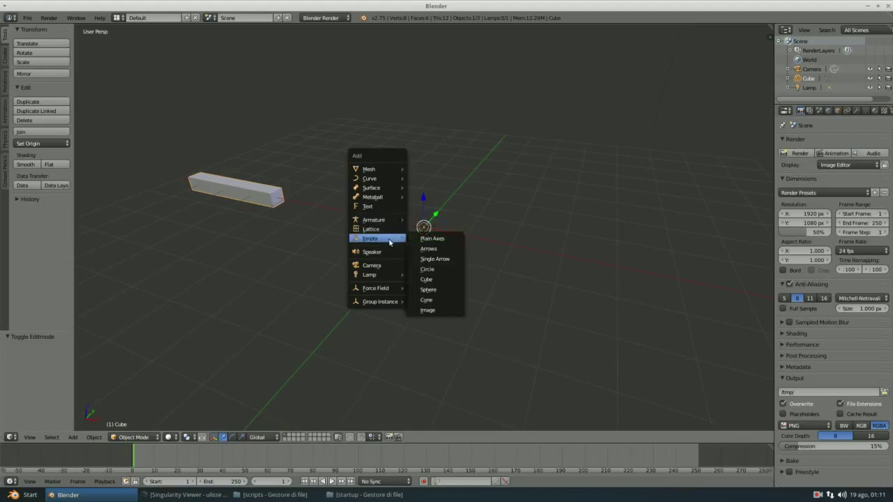
left_click(427, 240)
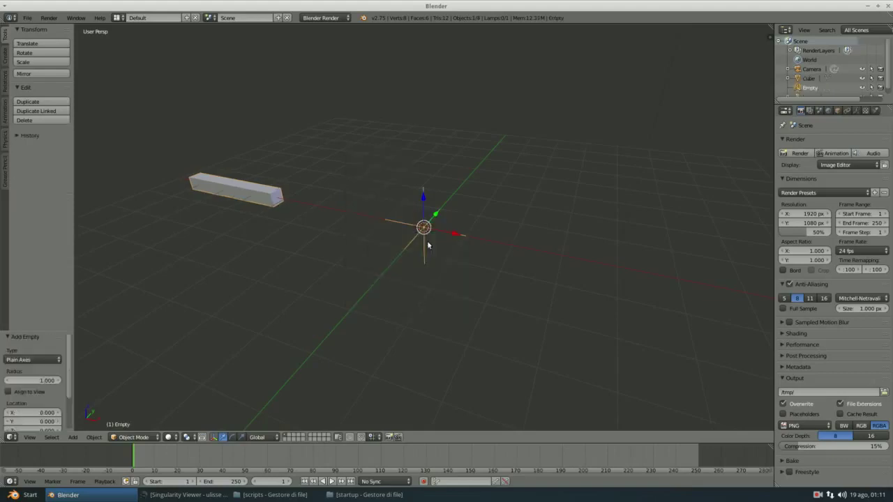
right_click(272, 201)
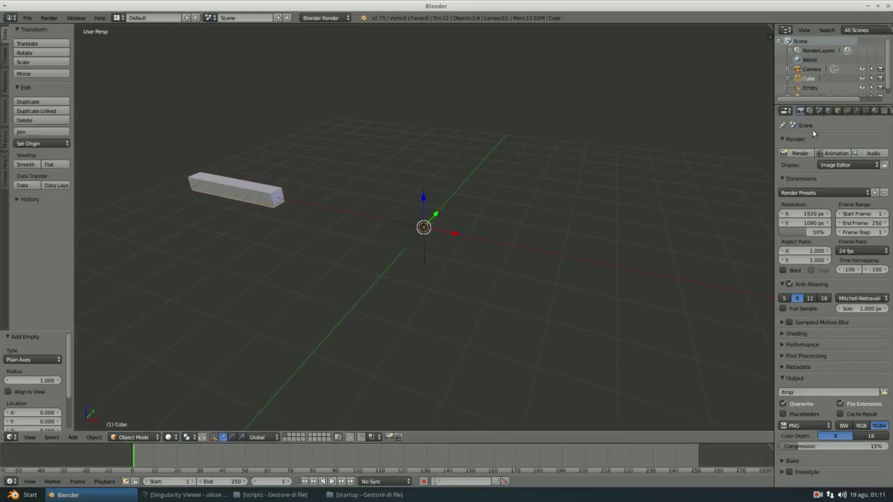
left_click(857, 111)
Add an Array modifier with Count 98, relative offset off and object offset by the Empty, then select the Empty.
left_click(831, 143)
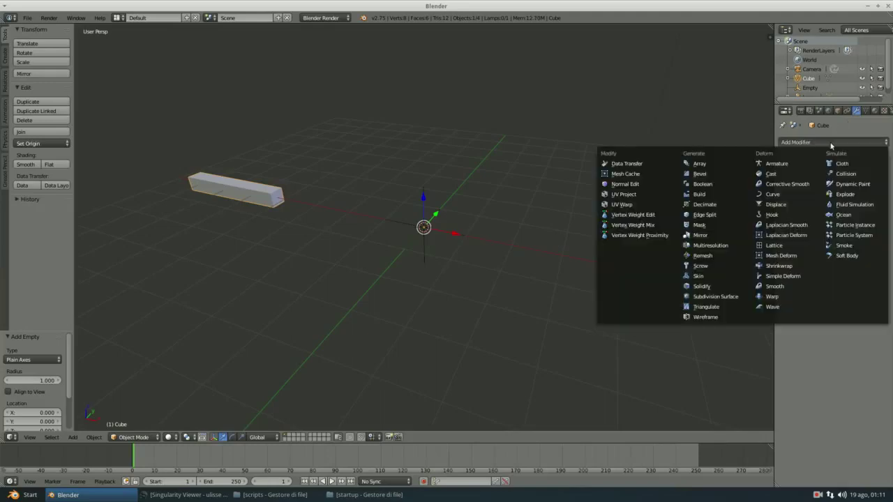
left_click(731, 164)
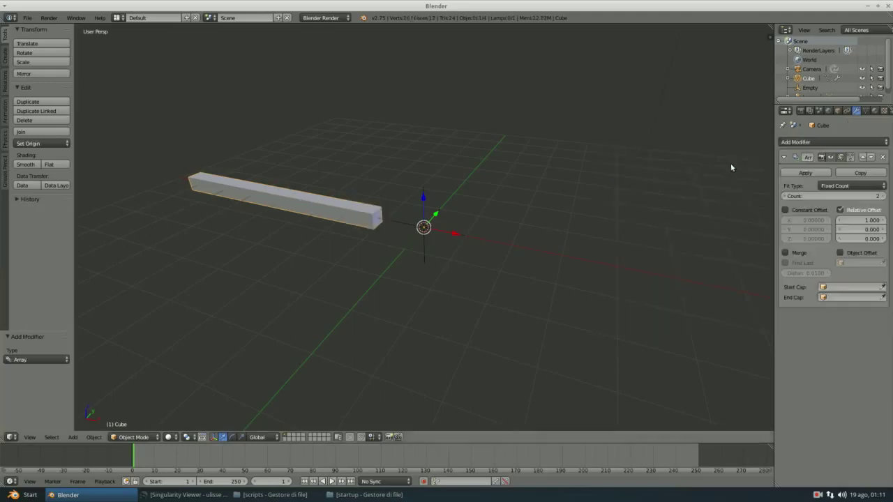
left_click(840, 210)
left_click(840, 253)
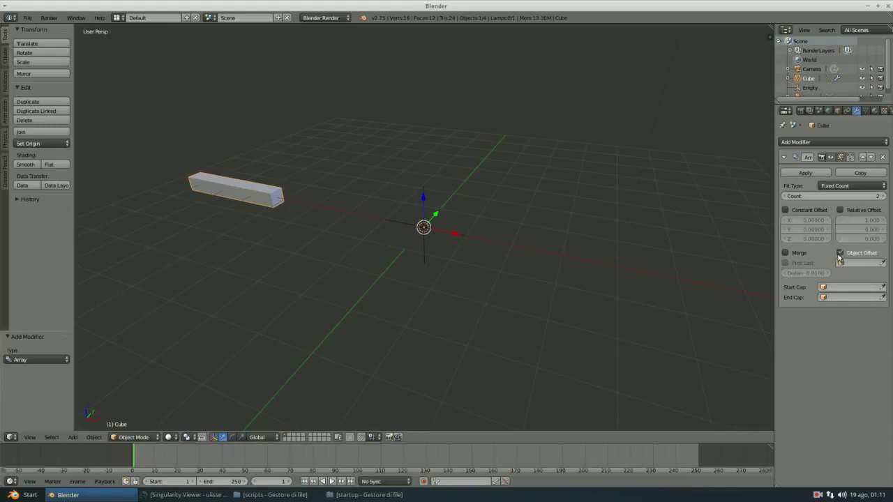
left_click(848, 264)
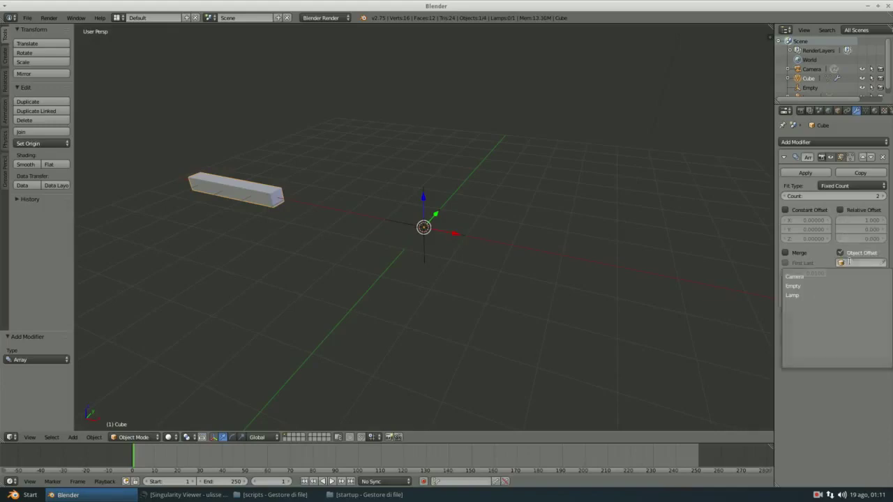
left_click(809, 287)
left_click_drag(822, 197, 880, 198)
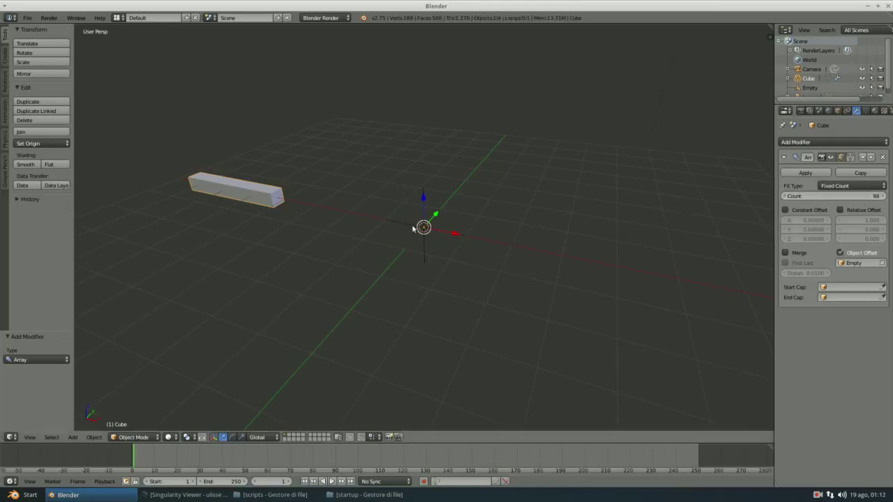
right_click(413, 229)
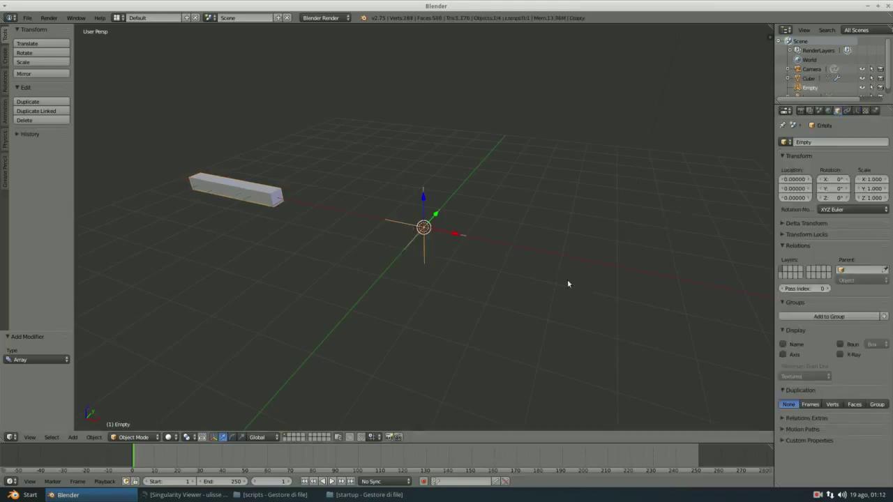
Rotate the Empty roughly -4 degrees around Z.
key("r")
key("z")
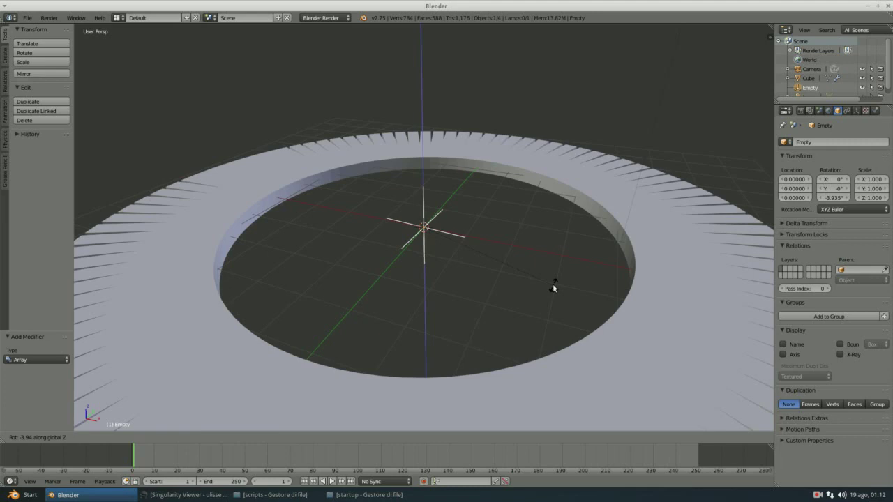
left_click(552, 284)
scroll(457, 273, "up", 2)
scroll(443, 275, "up", 2)
scroll(448, 278, "up", 2)
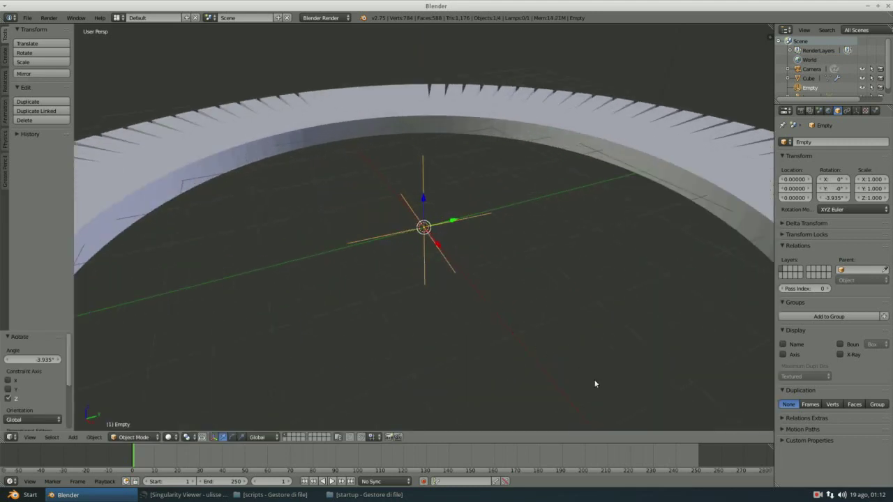
Refine the Empty's Z rotation to about -4.05° so the bars form an evenly spaced ring.
key("r")
key("z")
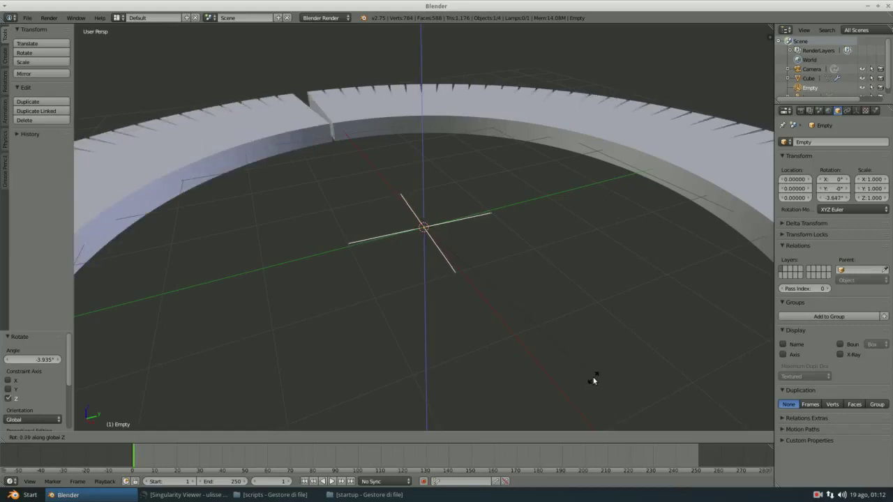
left_click(594, 380)
scroll(608, 389, "down", 3)
scroll(574, 374, "down", 3)
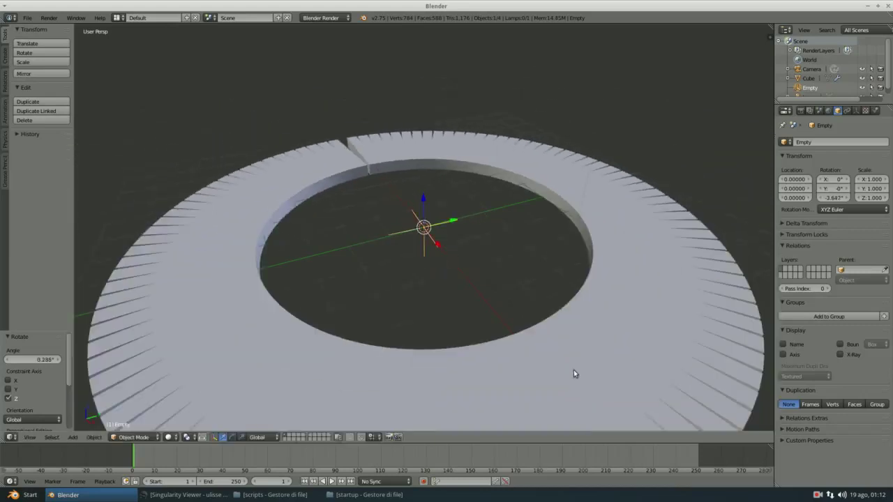
key("r")
key("z")
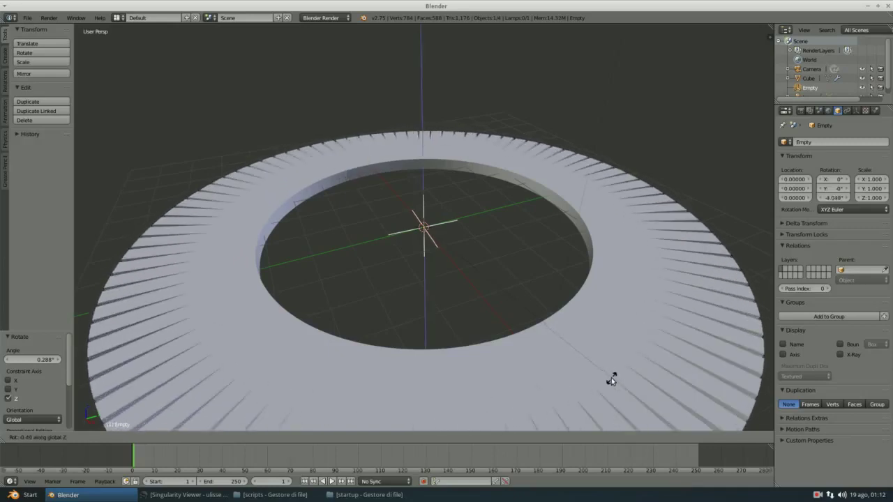
left_click(611, 377)
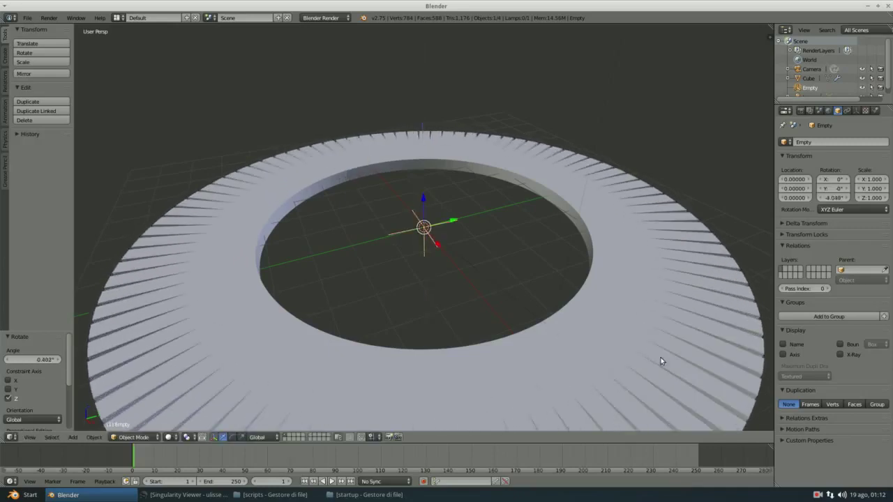
Select the bar ring and step the array Count down to 87, then back up to 89.
right_click(550, 184)
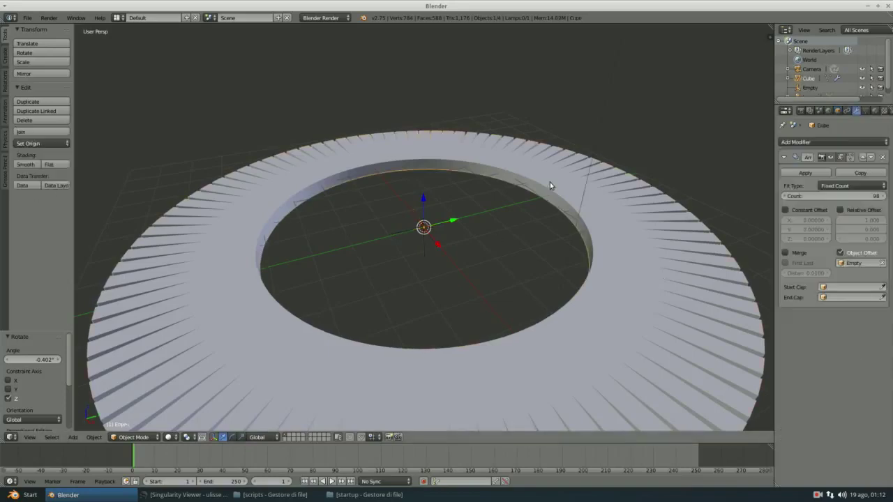
left_click(786, 197)
left_click(786, 198)
left_click(785, 198)
left_click(785, 198)
left_click(785, 198)
left_click(786, 197)
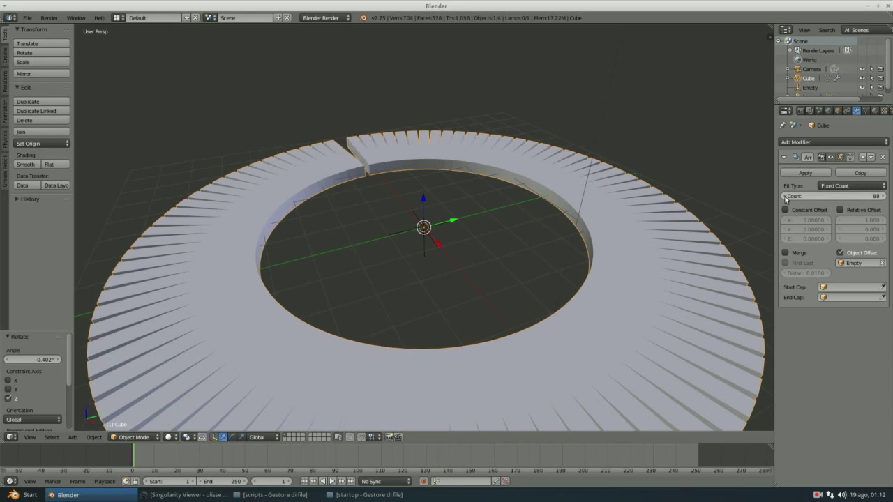
left_click(786, 198)
left_click(786, 198)
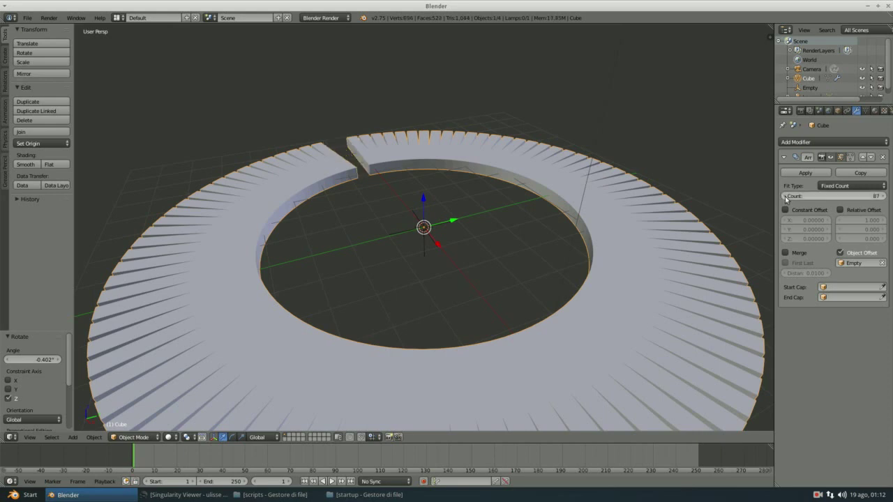
left_click(879, 198)
left_click(880, 198)
scroll(470, 223, "down", 2)
middle_click_drag(469, 223, 488, 221)
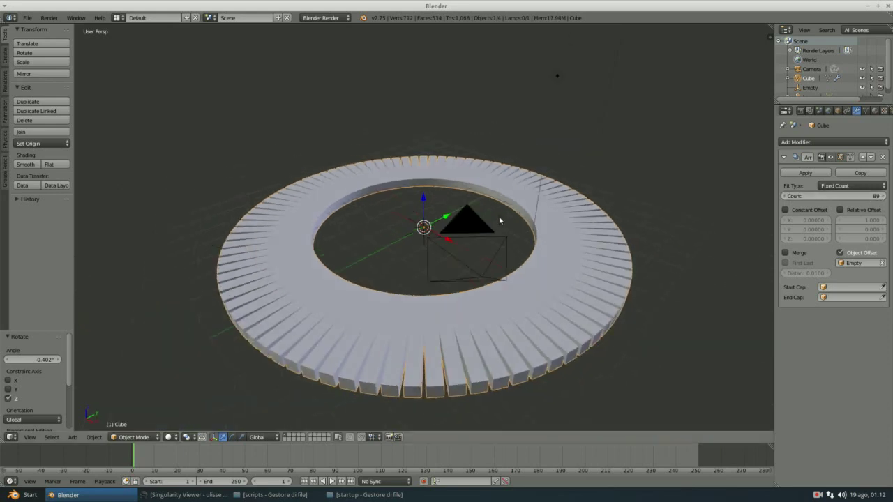
scroll(471, 258, "down", 2)
In Edit Mode, move one vertical edge of the step along Y by 0.120.
key("Tab")
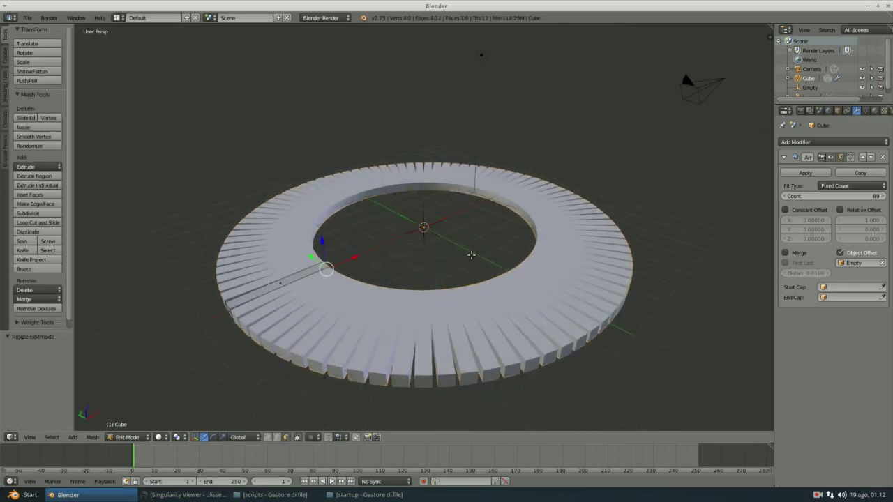
middle_click_drag(308, 318, 353, 308)
scroll(363, 300, "up", 2)
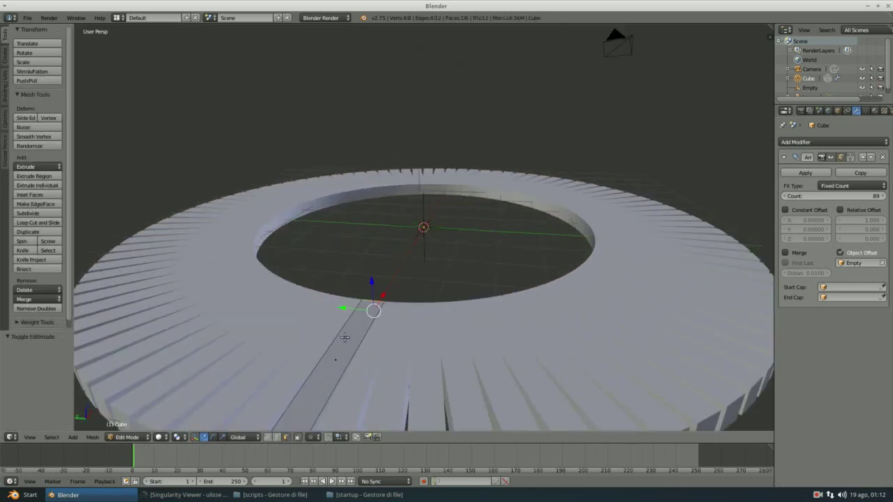
scroll(377, 290, "up", 1)
scroll(391, 279, "up", 2)
scroll(407, 265, "up", 2)
middle_click_drag(407, 265, 417, 258)
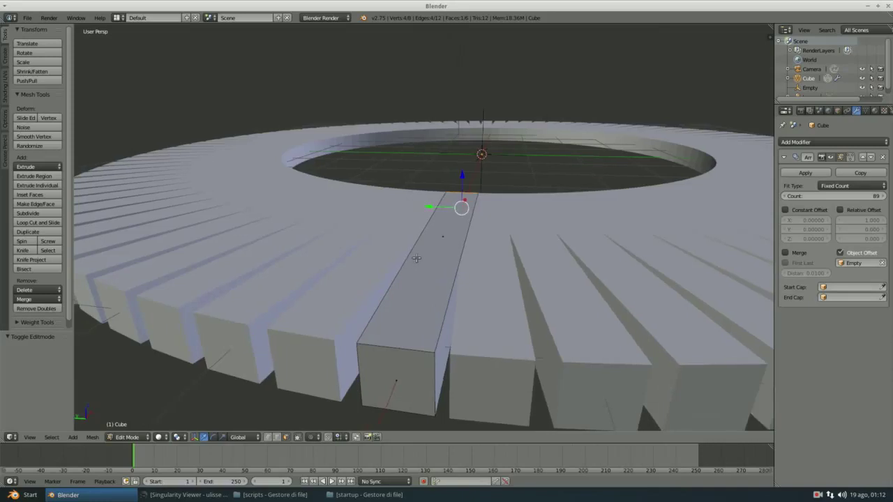
key("ctrl+Tab")
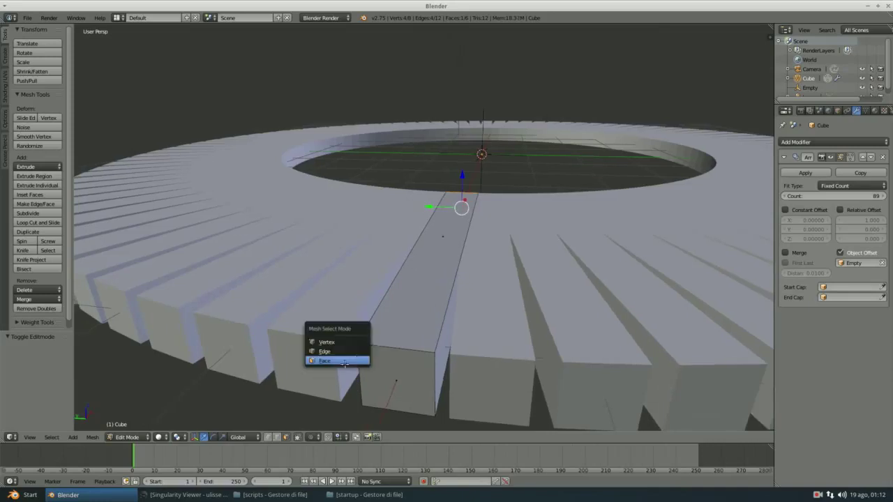
left_click(353, 353)
right_click(358, 364)
left_click_drag(336, 371, 326, 370)
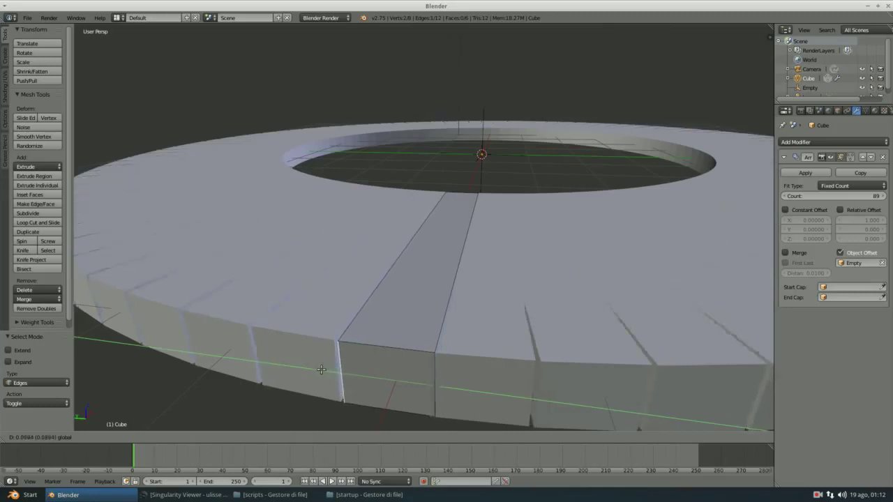
left_click_drag(326, 370, 325, 368)
Nudge the step's opposite vertical edge slightly along Y, by about 0.003.
right_click(434, 369)
left_click(417, 380)
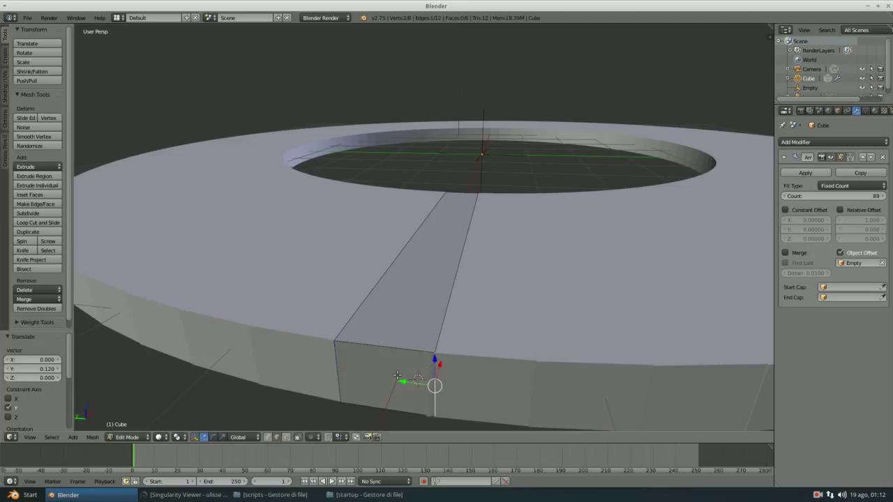
key("g")
key("y")
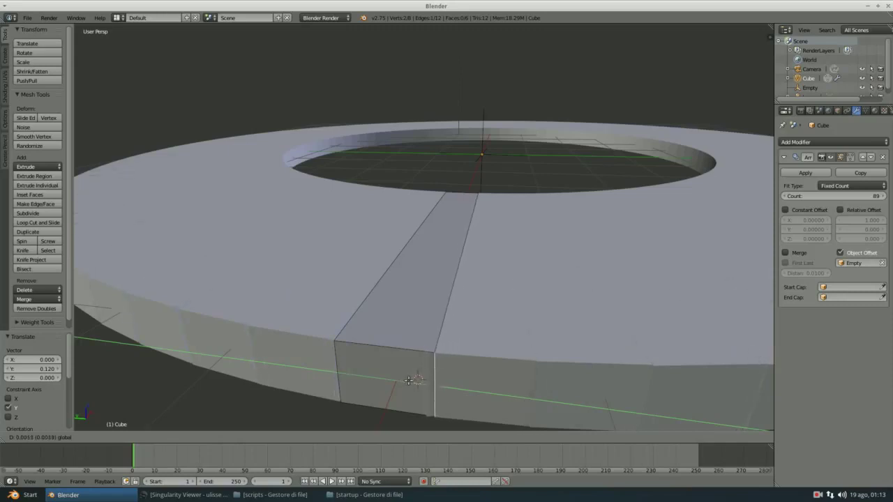
left_click(409, 380)
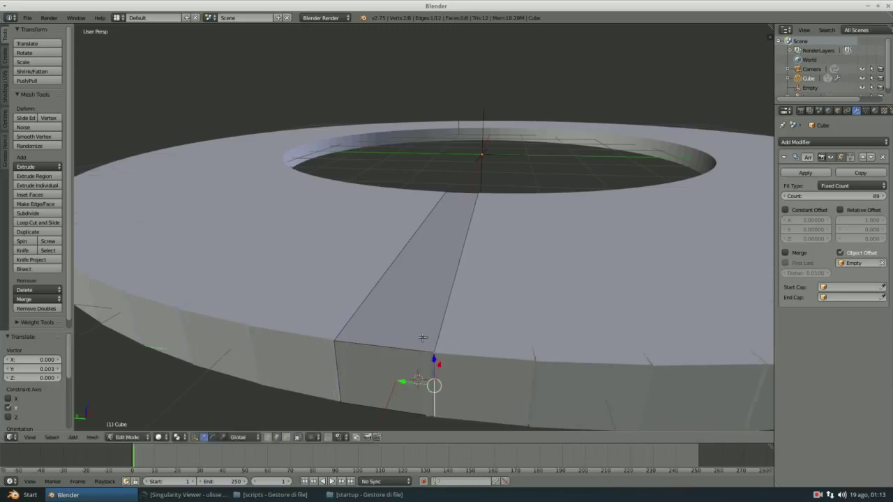
key("ctrl+Tab")
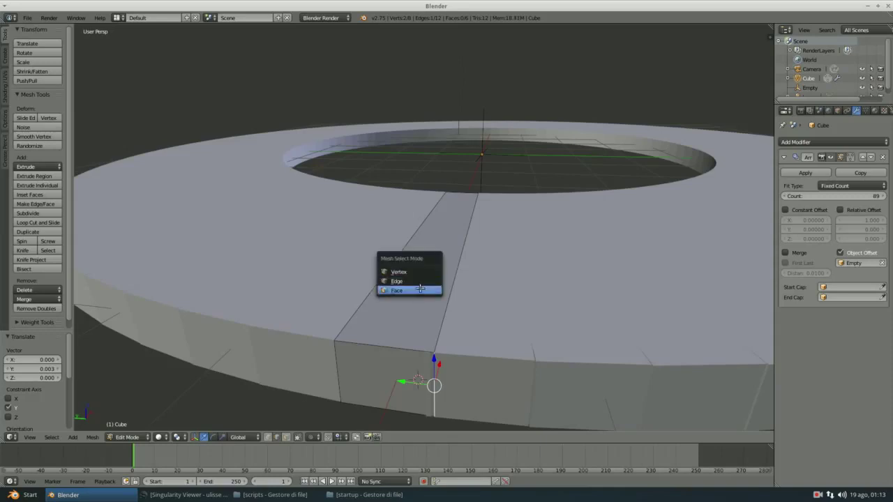
Select the base step's outer and inner side faces and delete them.
left_click(416, 290)
left_click(400, 350)
middle_click_drag(399, 351, 415, 342)
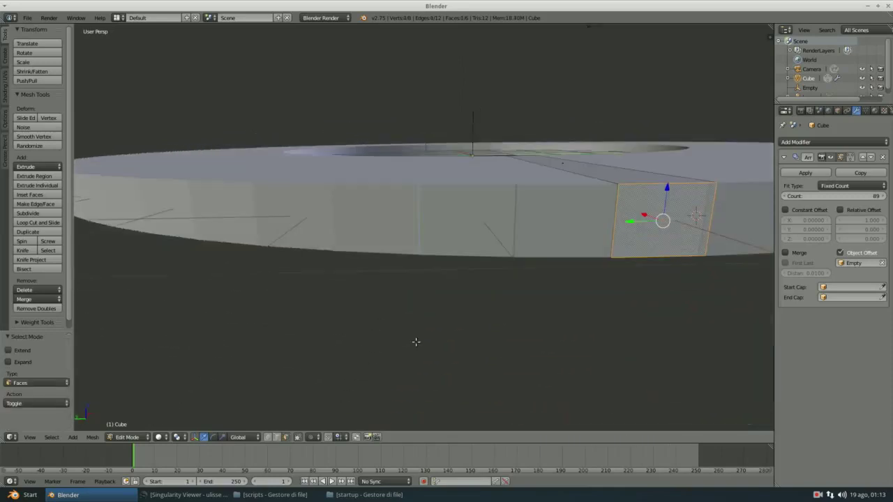
left_click(575, 189)
mouse_move(575, 191)
middle_mouse_down()
mouse_move(491, 63)
mouse_move(413, 157)
middle_mouse_up()
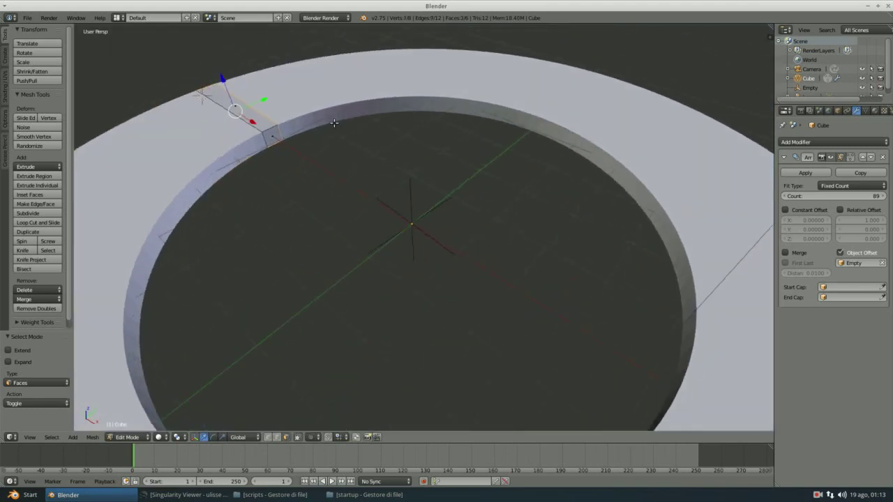
left_click(347, 161, "shift")
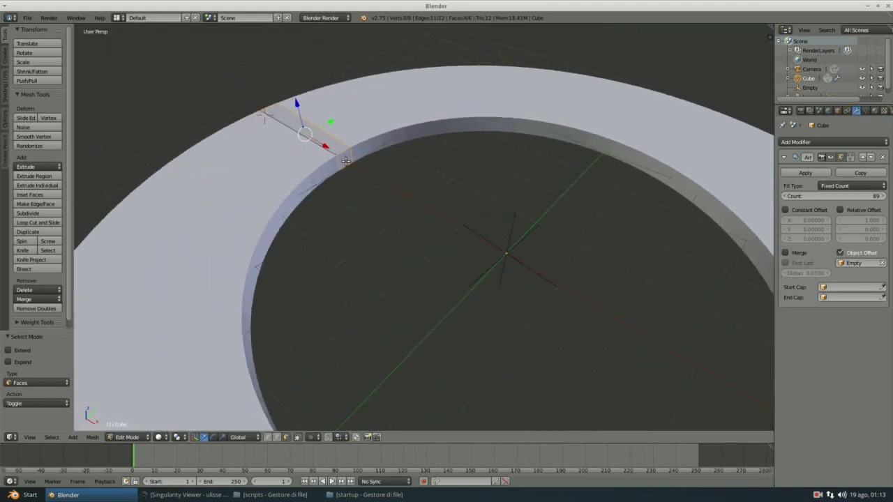
key("x")
left_click(346, 161)
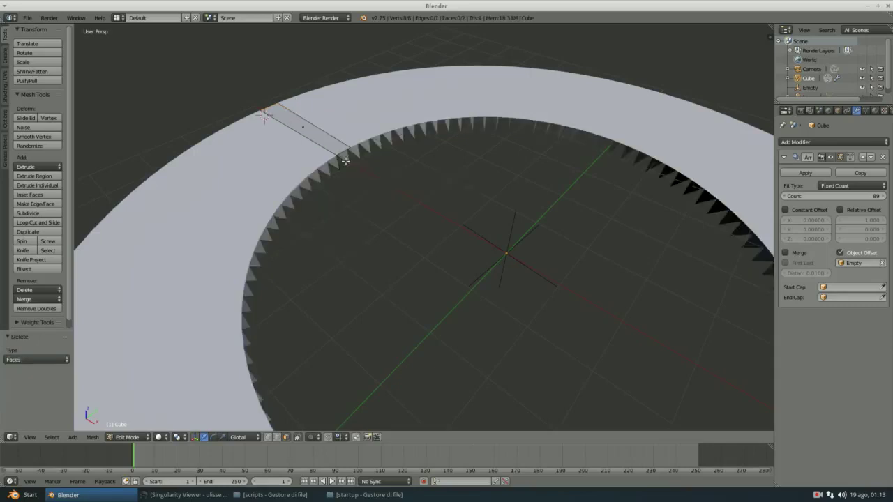
middle_click_drag(309, 199, 332, 211)
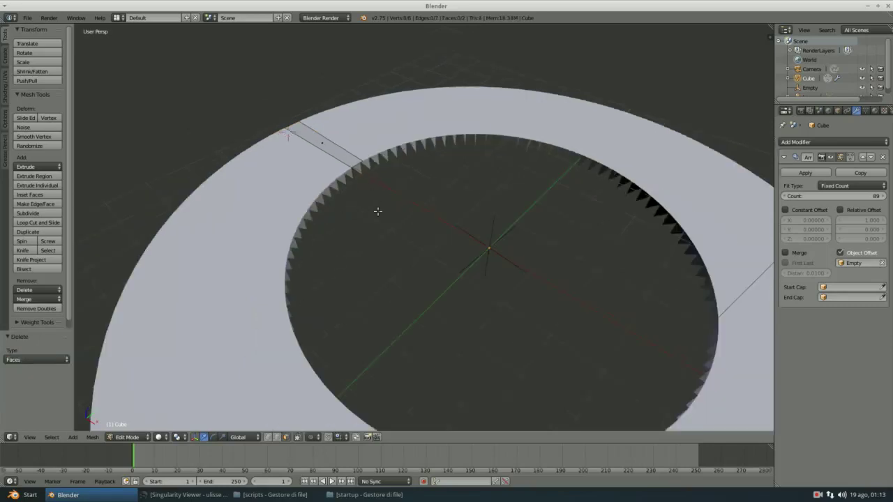
Return to Object Mode and select the Empty.
key("Tab")
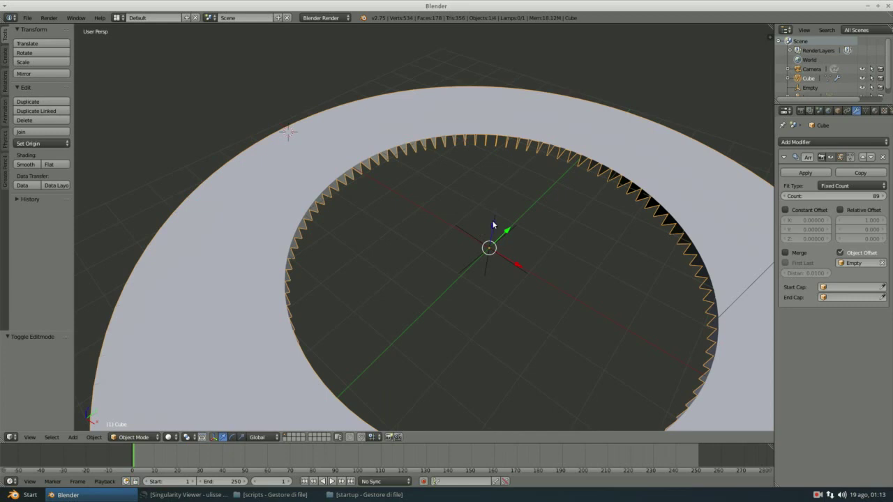
right_click(492, 225)
scroll(493, 225, "down", 3)
middle_click_drag(493, 225, 497, 204)
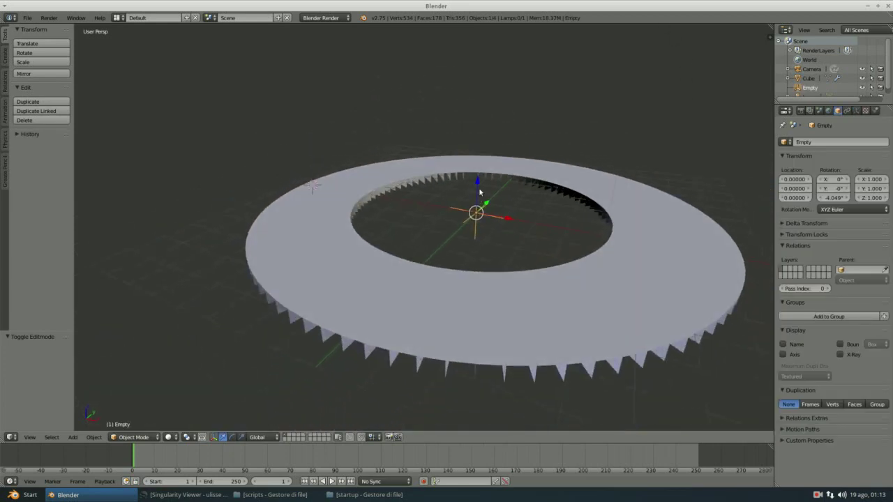
Raise the Empty along Z so the ring starts climbing into stairs.
left_click_drag(480, 192, 456, 183)
mouse_move(456, 183)
middle_mouse_down()
mouse_move(511, 184)
mouse_move(496, 258)
mouse_move(516, 235)
mouse_move(484, 268)
mouse_move(446, 236)
mouse_move(443, 203)
mouse_move(462, 254)
middle_mouse_up()
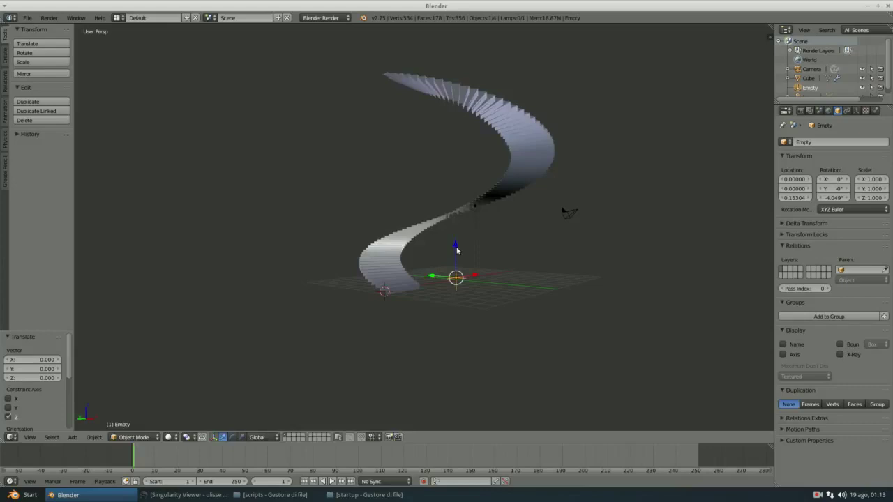
key("g")
key("z")
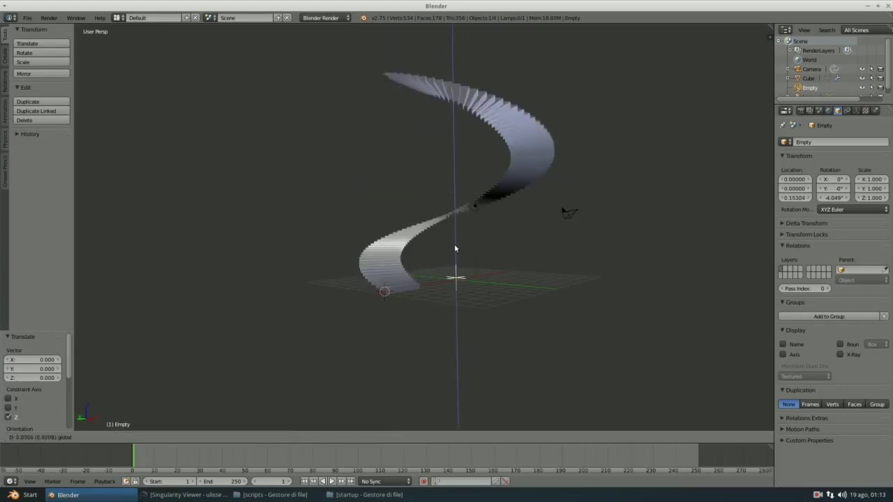
left_click(455, 248)
Adjust the Empty's height from Z 0.23446 up to about 0.369.
key("g")
key("z")
left_click(456, 241)
mouse_move(457, 241)
middle_mouse_down()
mouse_move(498, 287)
mouse_move(487, 335)
mouse_move(506, 299)
mouse_move(510, 257)
mouse_move(498, 303)
mouse_move(509, 291)
mouse_move(493, 220)
mouse_move(496, 272)
middle_mouse_up()
left_click_drag(490, 258, 489, 252)
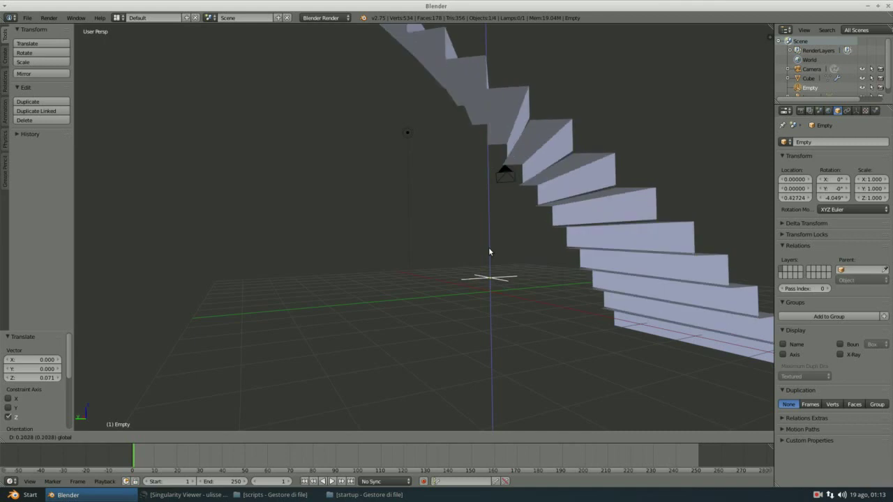
left_click(488, 249)
mouse_move(488, 258)
middle_mouse_down()
mouse_move(324, 270)
mouse_move(360, 288)
mouse_move(442, 239)
mouse_move(382, 201)
middle_mouse_up()
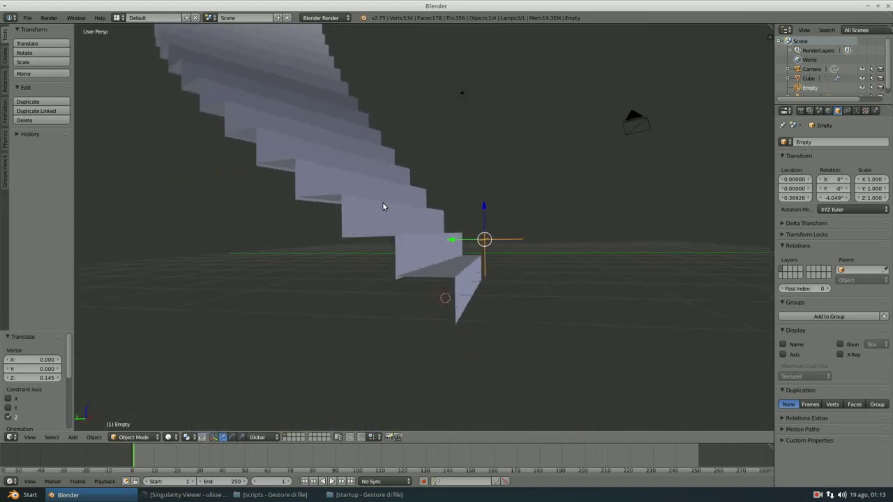
Select the staircase and, in Edit Mode, move a bottom-step edge along Y by -0.205.
right_click(453, 290)
key("Tab")
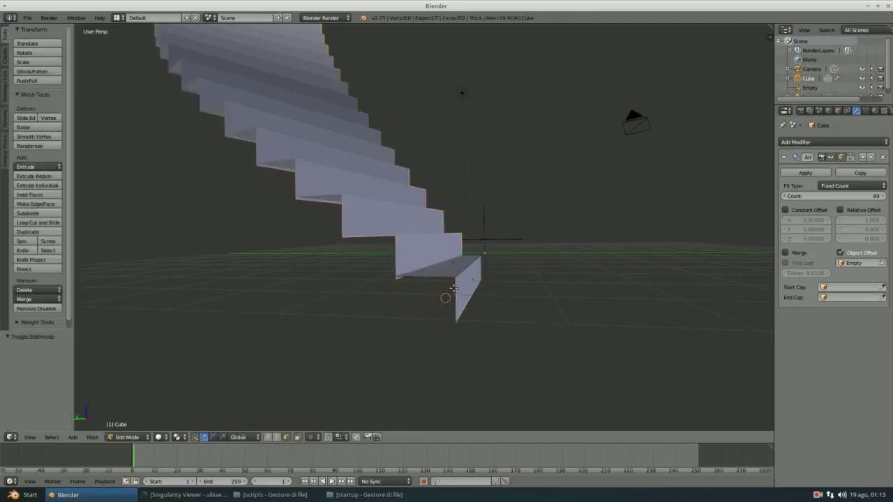
key("ctrl+Tab")
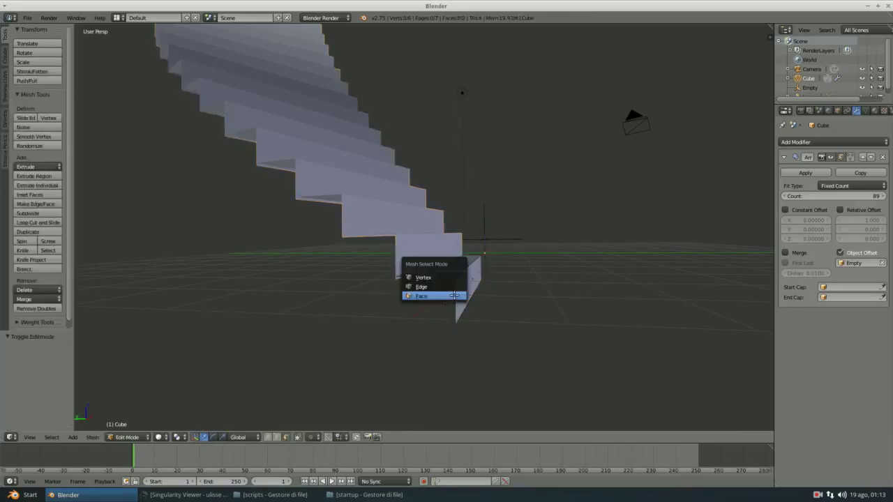
left_click(426, 286)
right_click(447, 298)
key("g")
key("x")
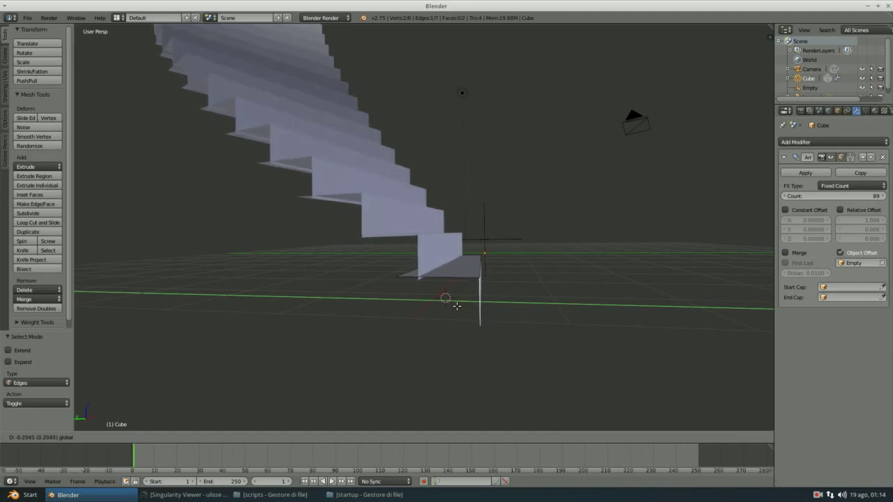
left_click(467, 307)
middle_click_drag(466, 307, 424, 319)
scroll(278, 336, "down", 3)
mouse_move(278, 335)
middle_mouse_down()
mouse_move(319, 309)
mouse_move(362, 256)
middle_mouse_up()
scroll(324, 294, "up", 4)
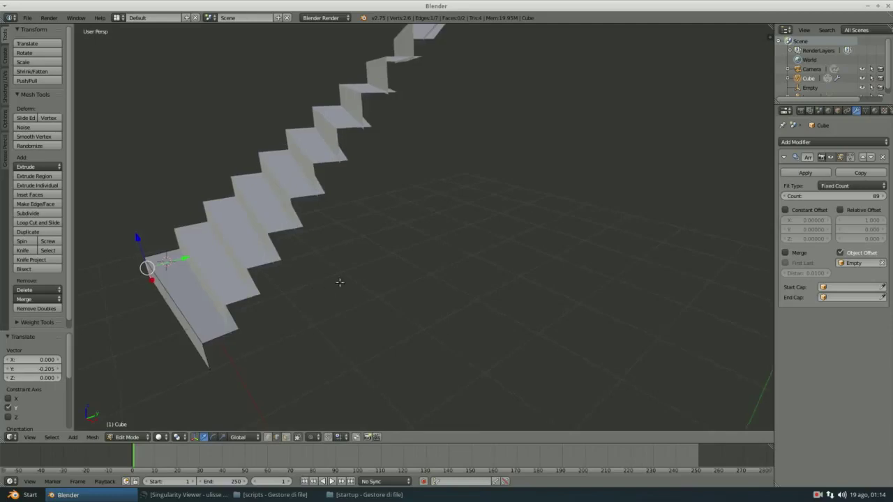
Slide the stair corner vertices along Y by -0.075, then return to Object Mode and select the Empty.
key("ctrl+Tab")
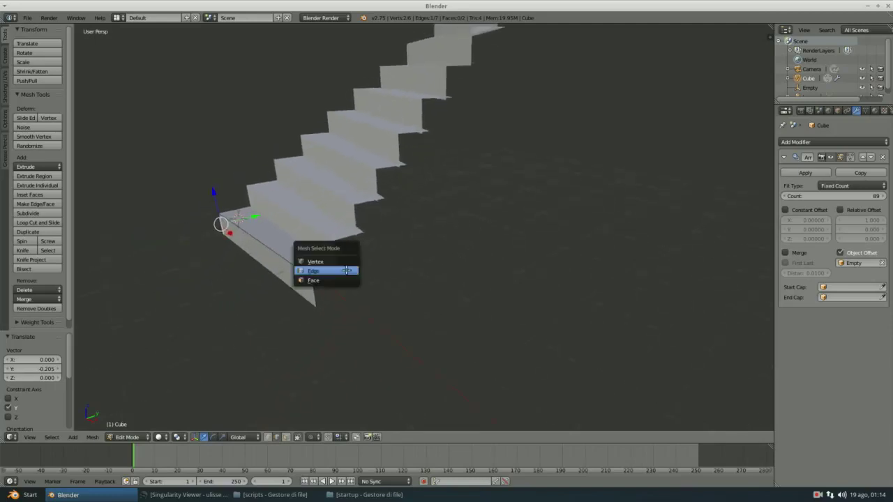
left_click(338, 259)
left_click(343, 267)
left_click_drag(360, 263, 350, 261)
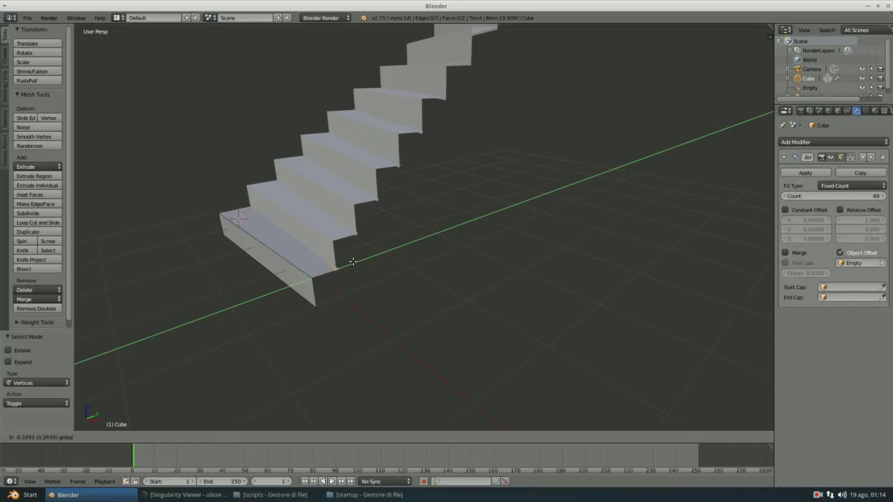
left_click(353, 261)
middle_click_drag(353, 261, 389, 303)
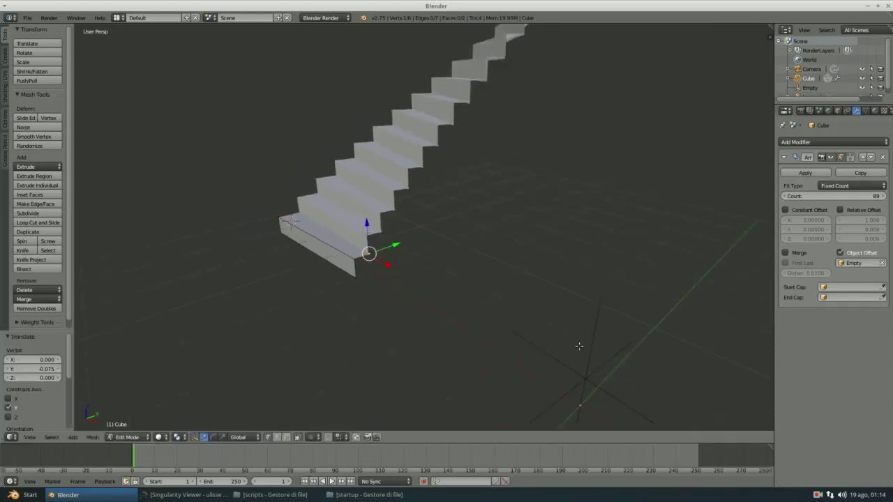
key("Tab")
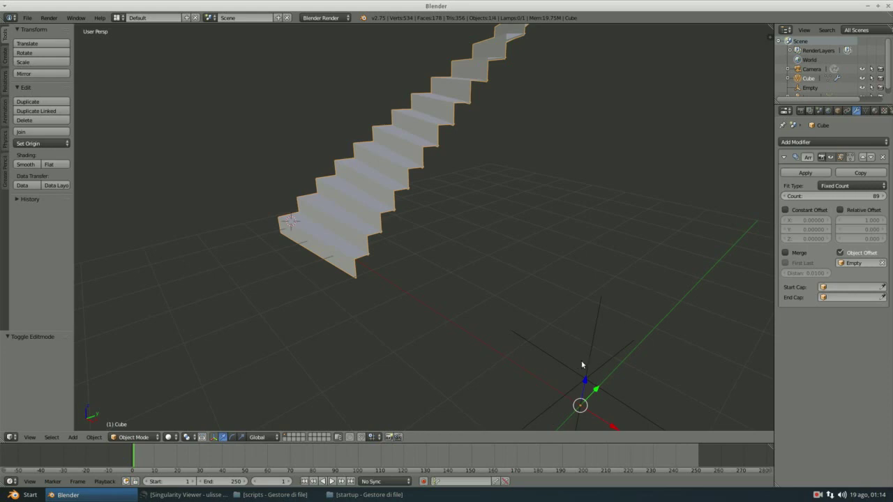
right_click(582, 363)
Rotate the Empty a further -1.46° about Z, to -5.512°.
middle_click_drag(582, 364, 574, 284)
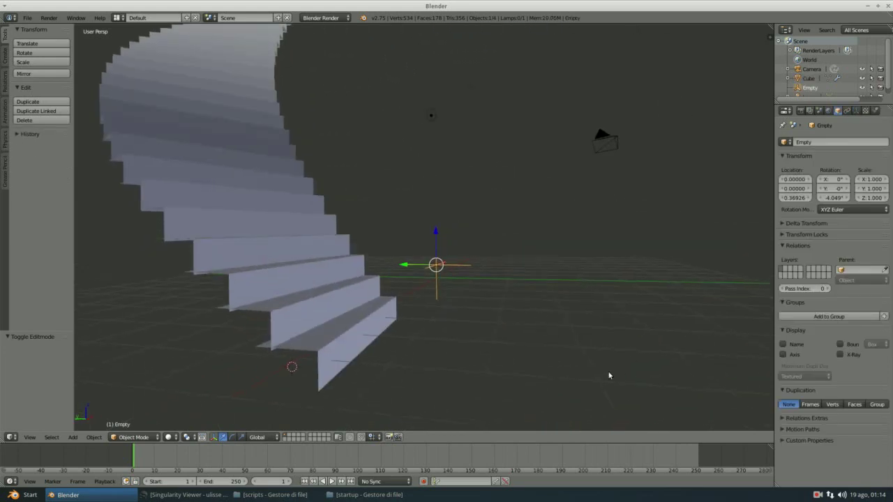
key("r")
key("z")
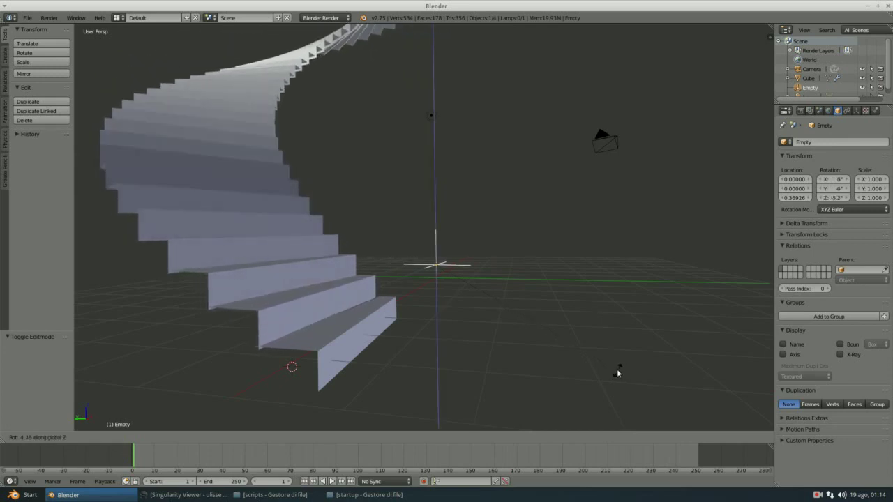
left_click(620, 374)
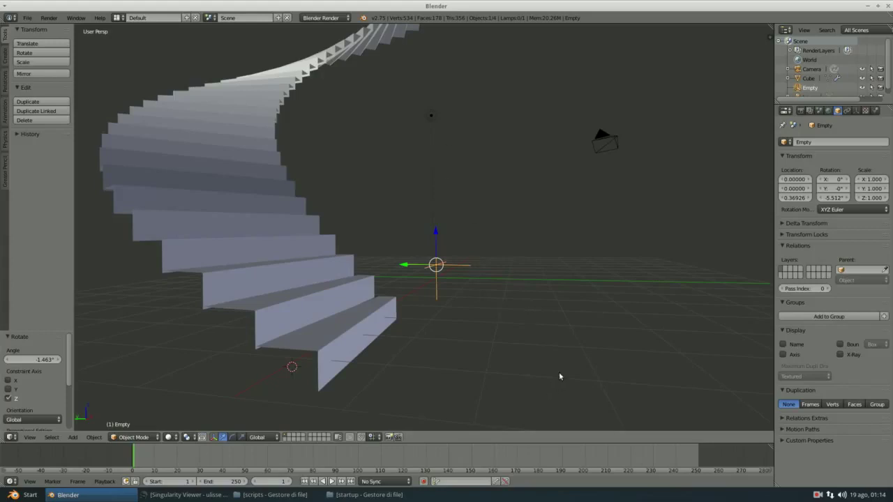
Raise the Empty 0.016 along Z to 0.38542.
key("g")
key("z")
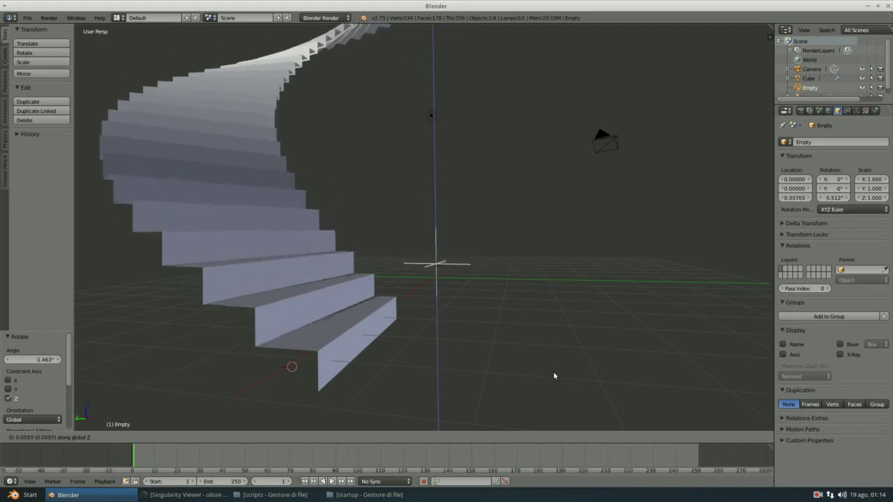
left_click(550, 376)
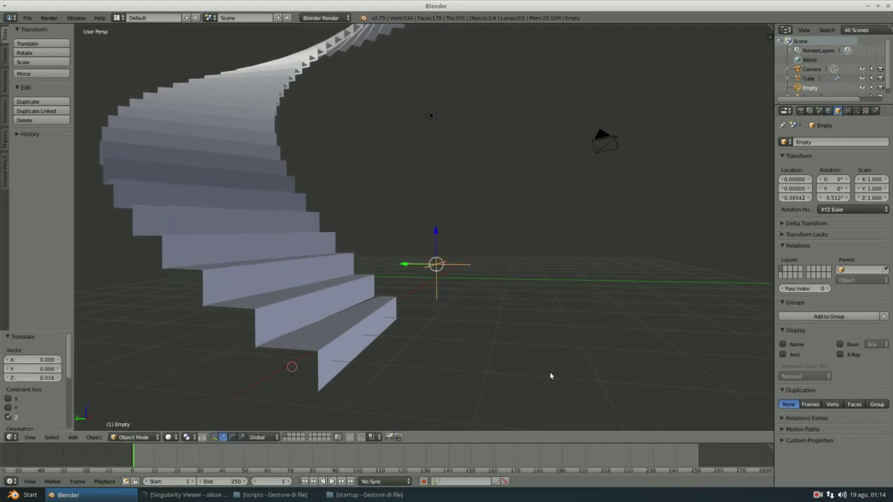
mouse_move(487, 265)
middle_mouse_down()
mouse_move(577, 297)
mouse_move(551, 280)
mouse_move(356, 259)
middle_mouse_up()
scroll(356, 259, "up", 2)
scroll(335, 251, "up", 5)
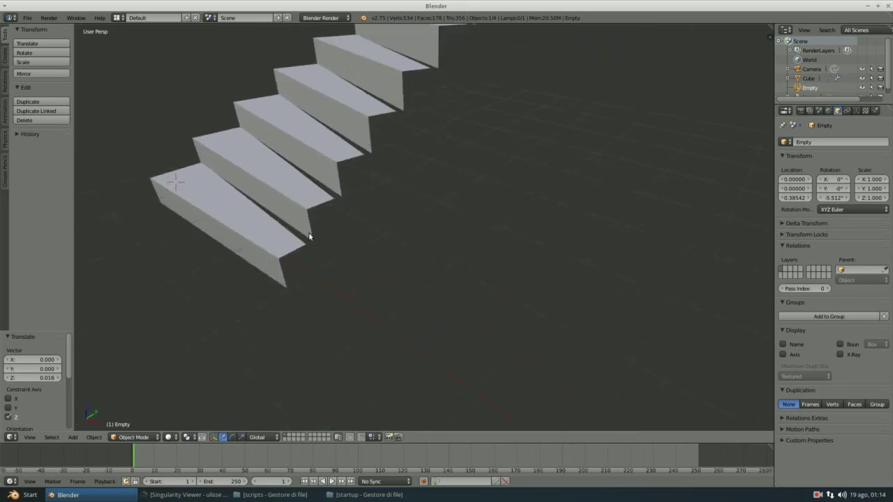
Nudge one edge of the stair step 0.088 along Y in Edit Mode.
right_click(283, 242)
key("Tab")
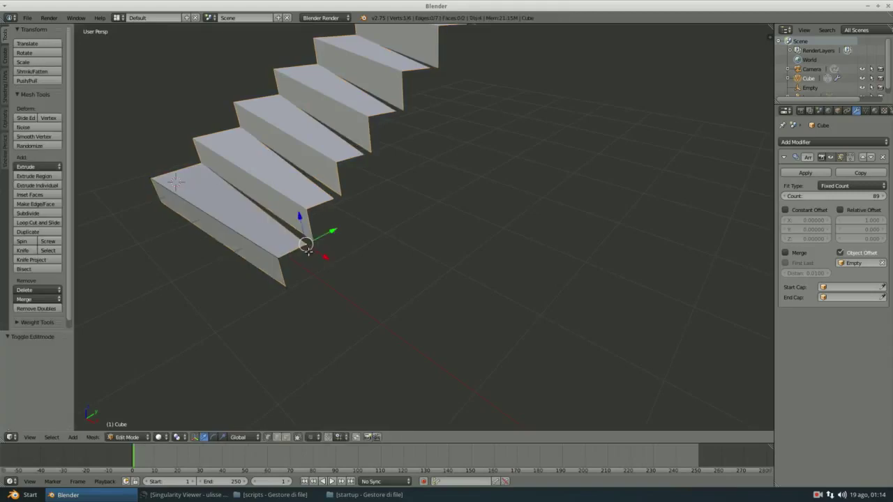
left_click_drag(331, 232, 337, 231)
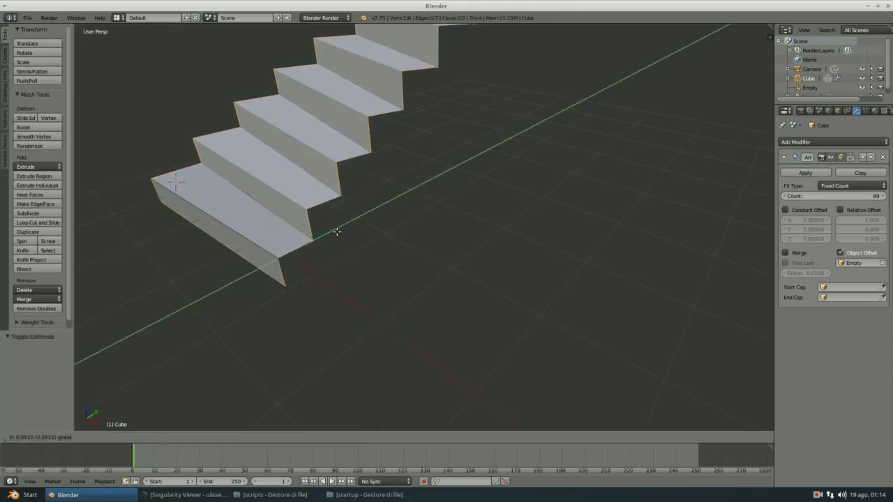
key("Tab")
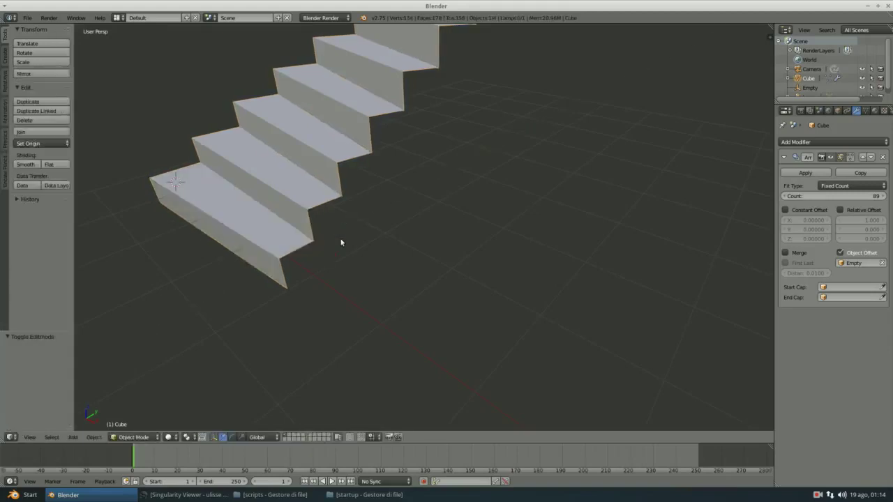
Orbit around the finished spiral staircase and bring up the Add menu.
scroll(361, 224, "down", 5)
mouse_move(374, 228)
middle_mouse_down()
mouse_move(313, 230)
mouse_move(342, 254)
mouse_move(483, 231)
mouse_move(482, 224)
mouse_move(423, 241)
mouse_move(348, 239)
middle_mouse_up()
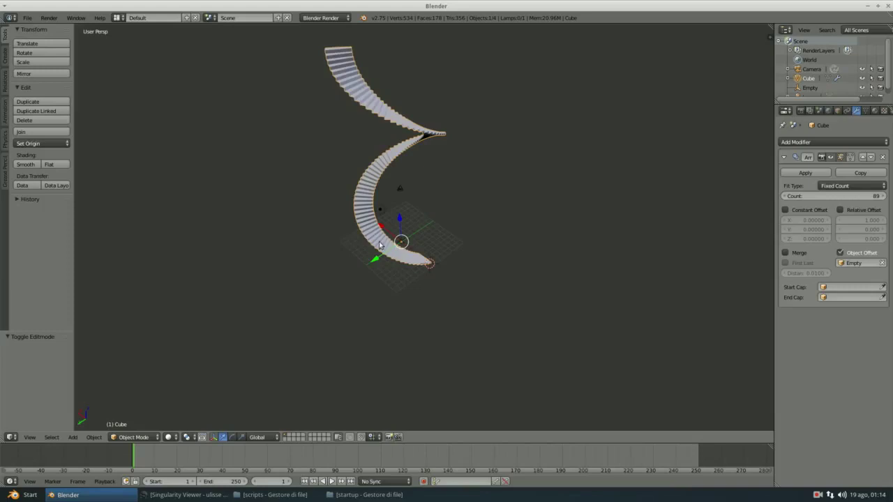
scroll(399, 247, "up", 4)
scroll(419, 265, "up", 4)
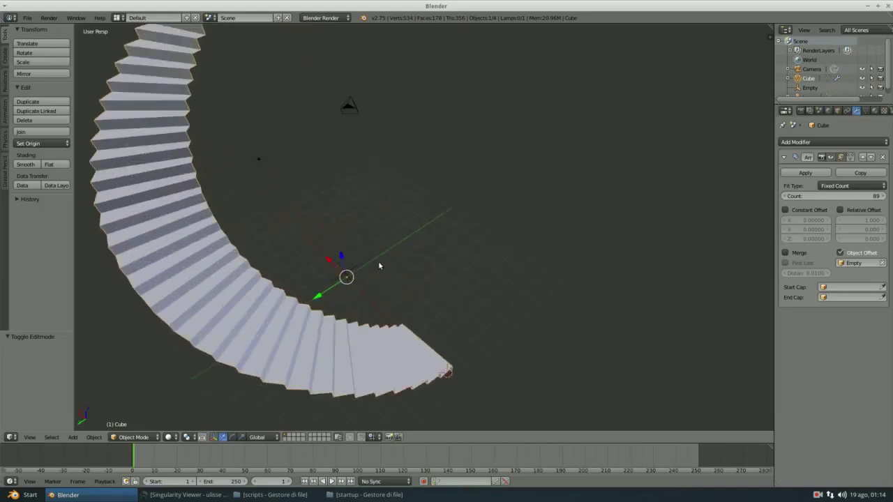
key("shift+a")
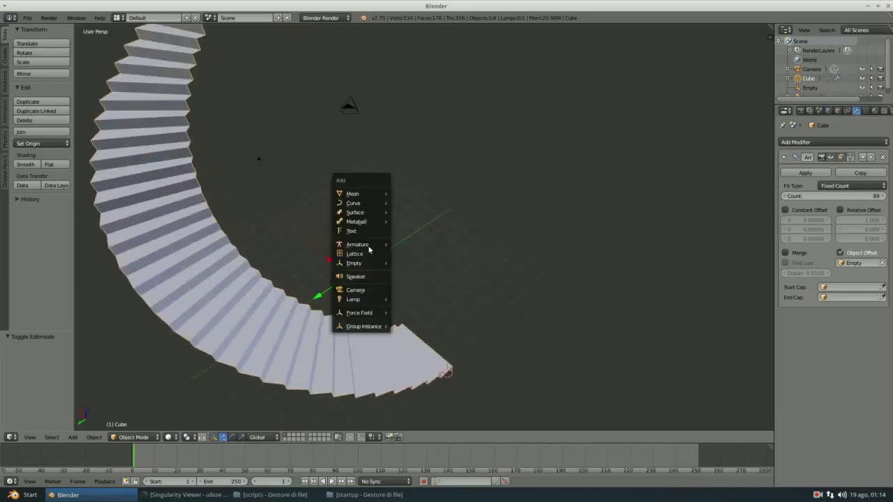
Add a cone, centre it along X inside the spiral and raise it.
mouse_move(360, 194)
left_click(413, 250)
middle_click_drag(413, 249, 423, 284)
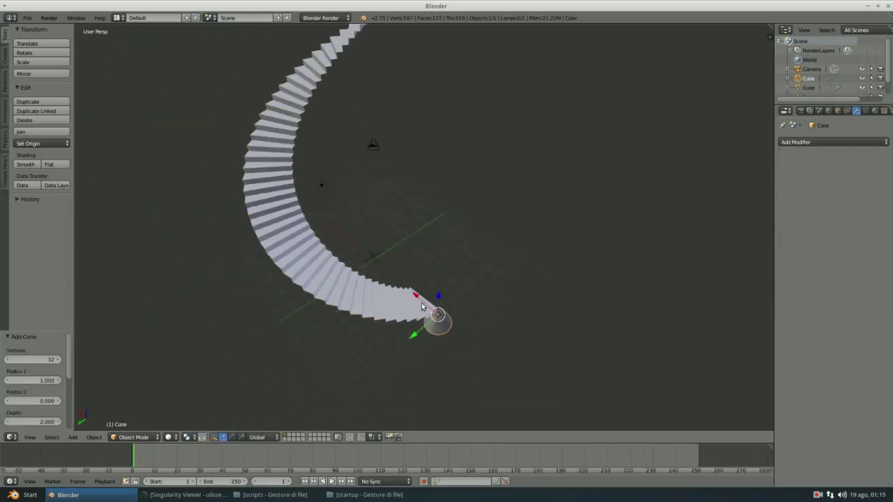
left_click_drag(422, 302, 381, 243)
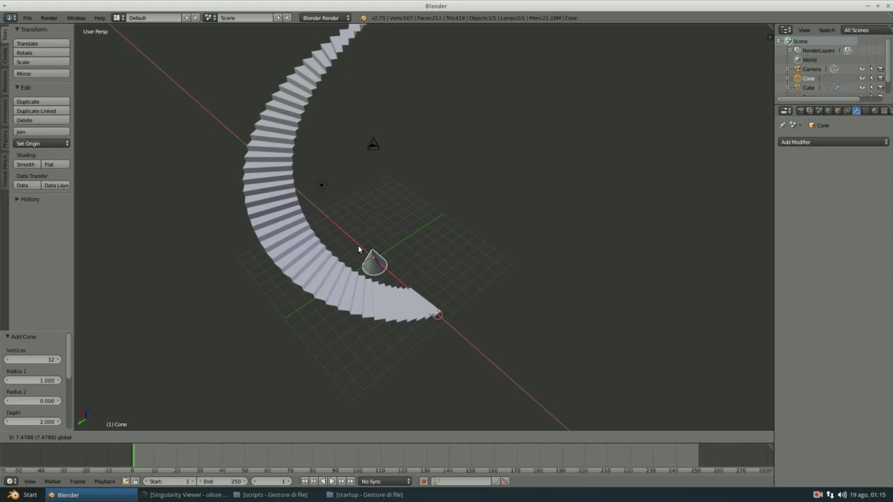
middle_click_drag(381, 243, 301, 211)
scroll(470, 303, "up", 3)
mouse_move(470, 303)
middle_mouse_down()
mouse_move(399, 232)
mouse_move(321, 128)
middle_mouse_up()
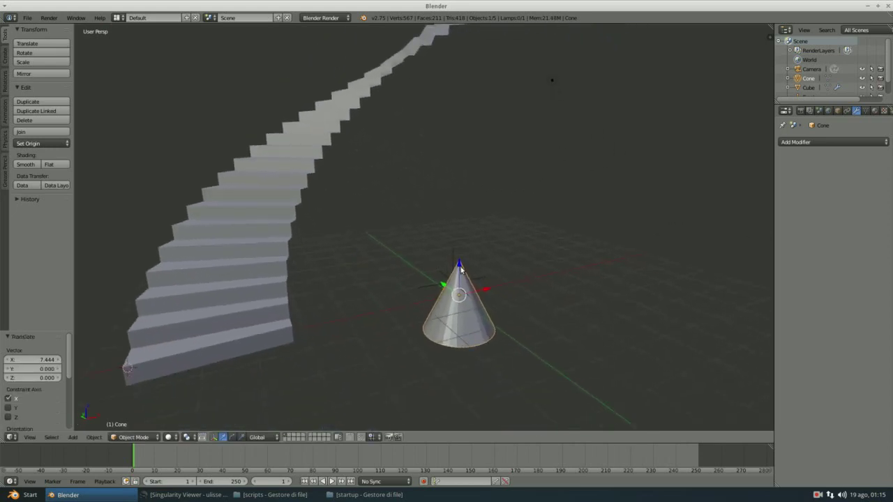
left_click_drag(460, 271, 439, 237)
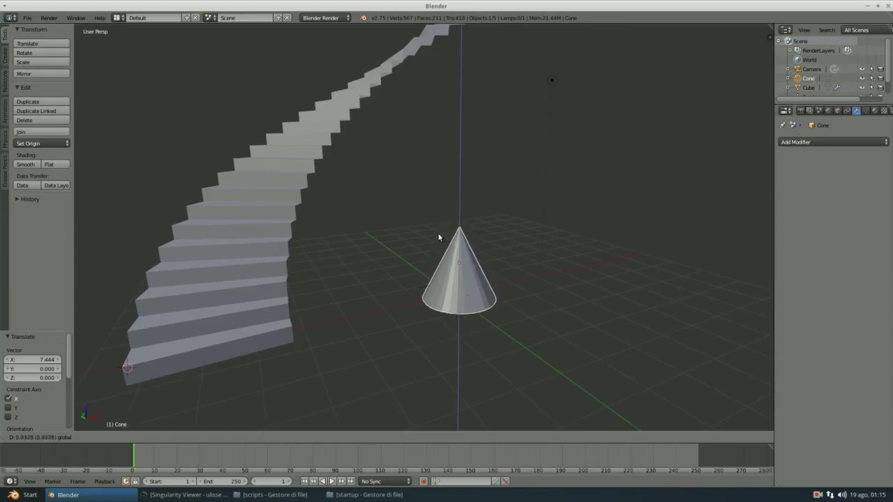
left_click(439, 238)
Scale the cone up, raise it along Z, then rescale it to about double.
scroll(436, 238, "down", 4)
scroll(447, 235, "down", 3)
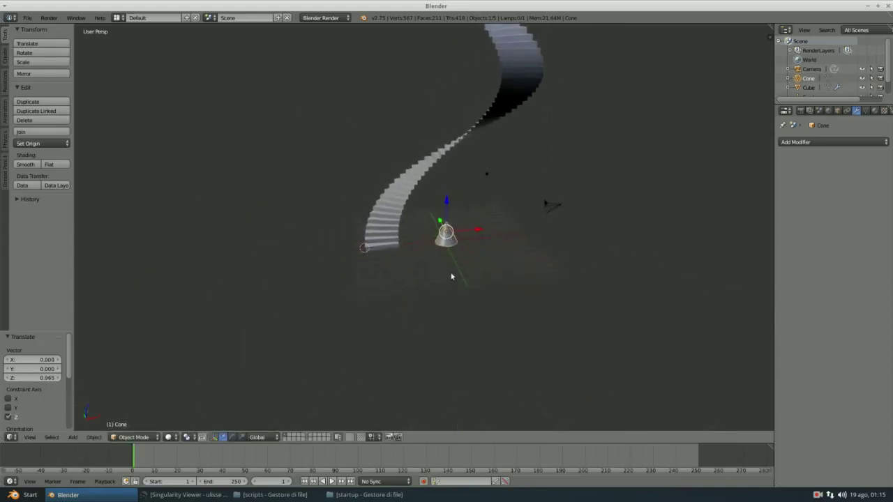
key("s")
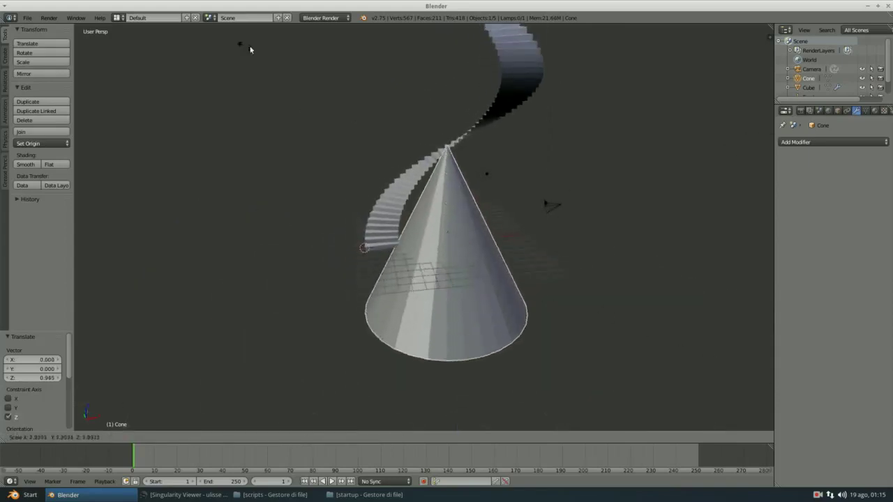
left_click(204, 56)
key("g")
key("z")
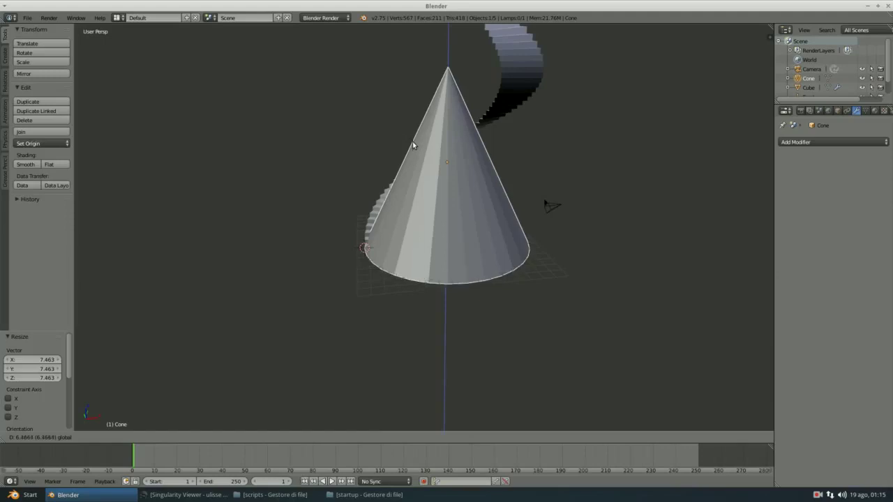
left_click(414, 147)
scroll(307, 87, "down", 2)
scroll(307, 91, "down", 1)
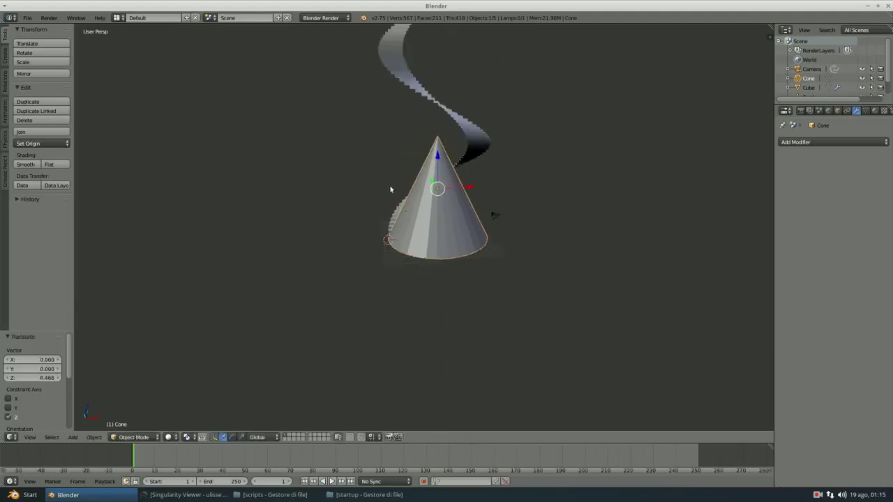
key("s")
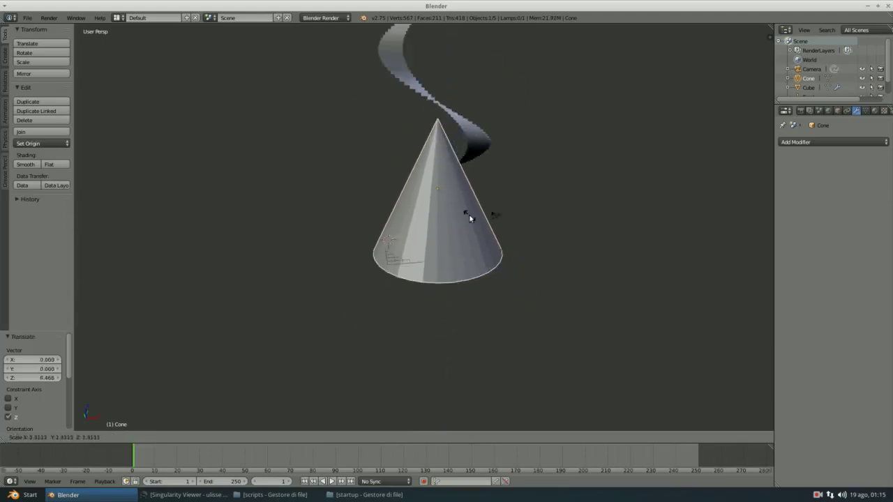
left_click(481, 224)
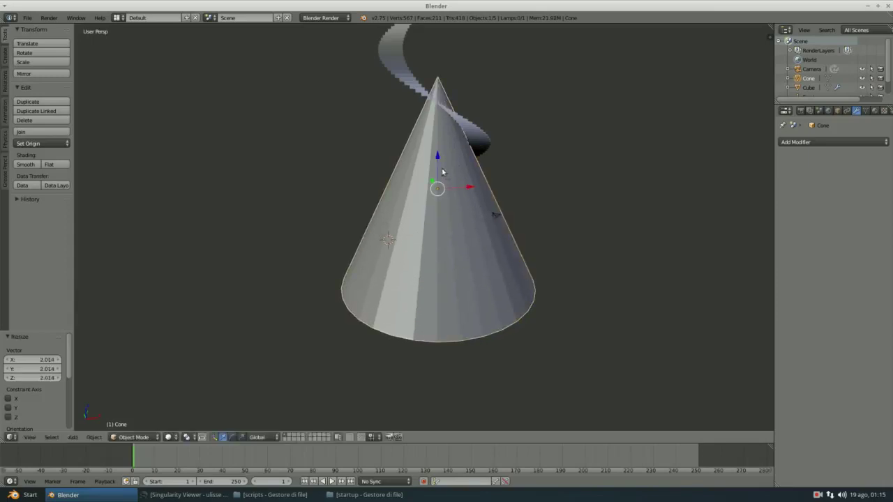
Fine-tune the cone's height along Z so it surrounds the stairs.
key("g")
key("z")
left_click(460, 111)
middle_click_drag(442, 74, 453, 68)
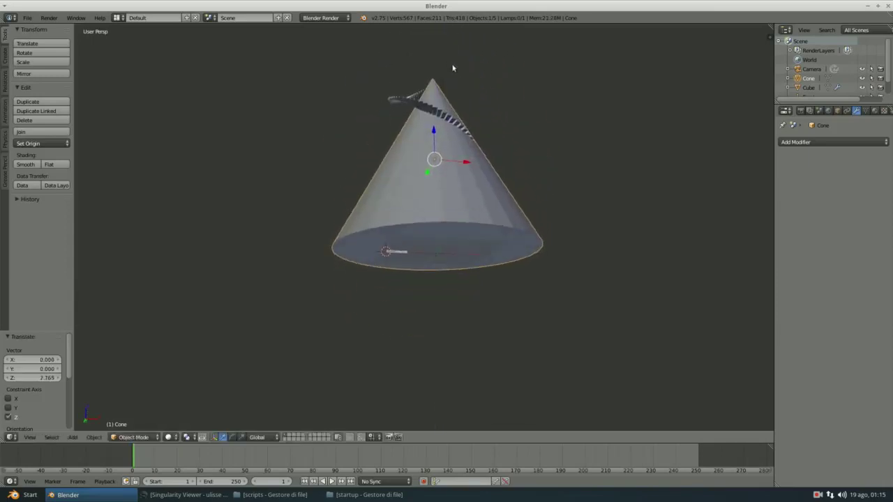
key("g")
key("z")
left_click(428, 135)
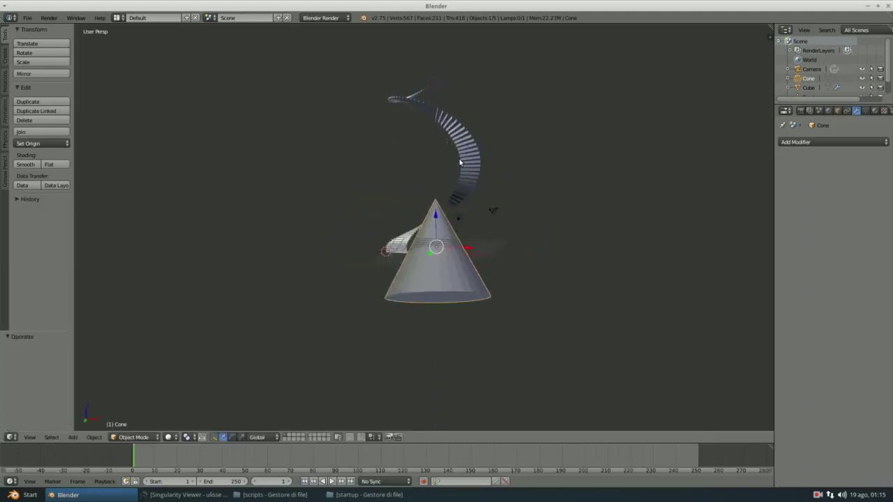
Reset the 3D cursor location to the world origin (0, 0, 0) from the N panel.
middle_click_drag(460, 163, 542, 281)
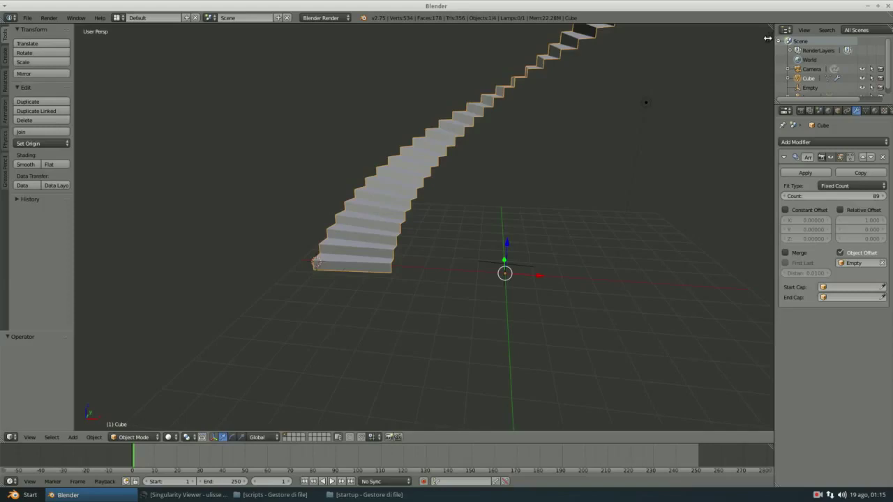
key("n")
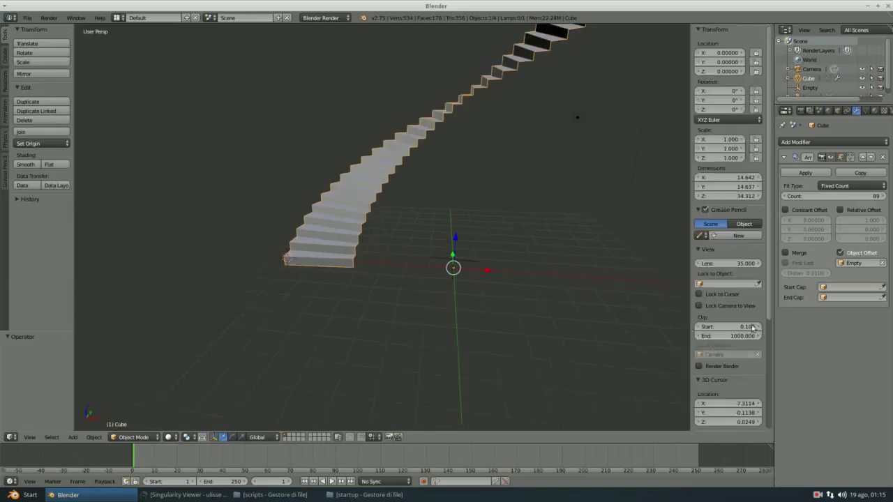
scroll(733, 312, "down", 3)
right_click(733, 312)
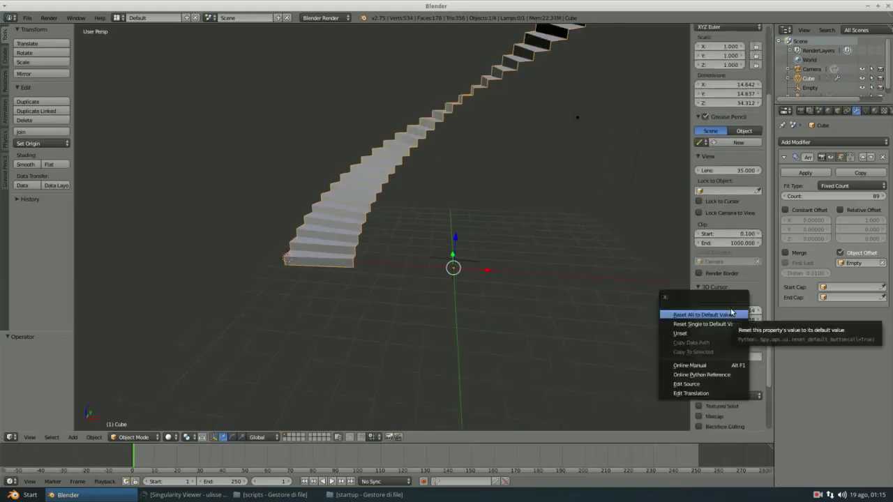
left_click(732, 314)
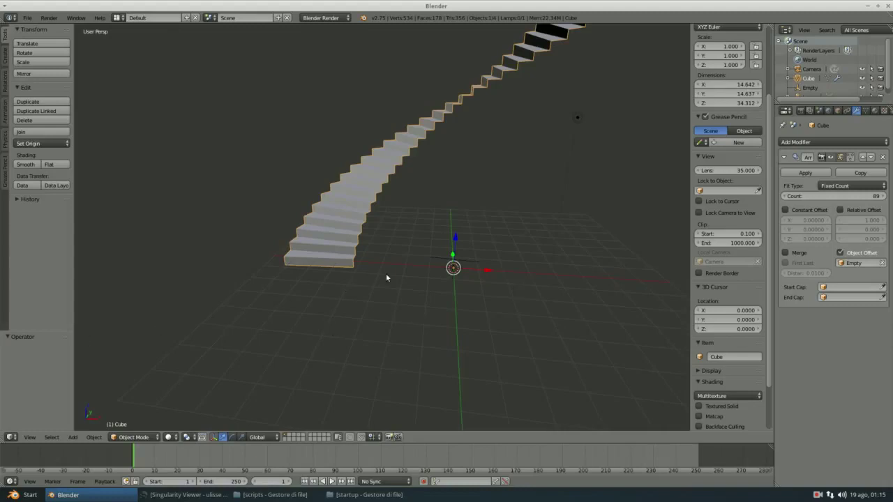
key("shift+a")
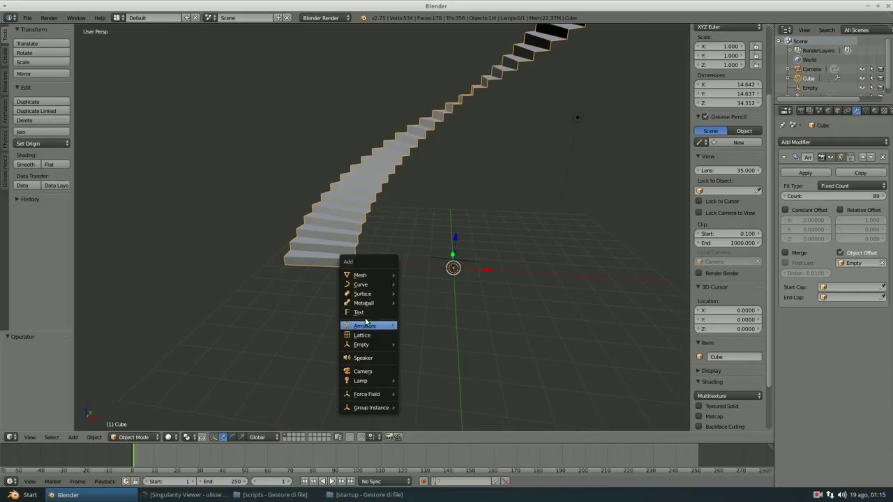
mouse_move(360, 275)
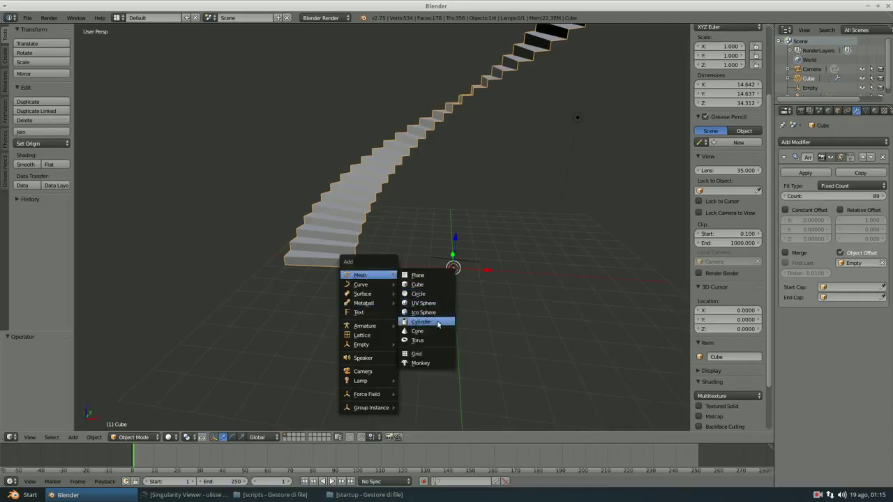
Add a cylinder with radius 7.35 and depth 29.25, raised 14.256 along Z.
left_click(435, 325)
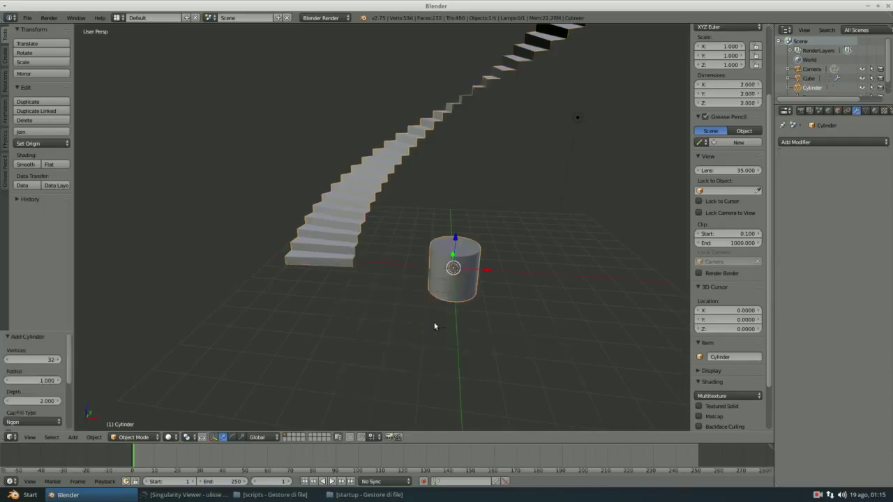
scroll(387, 253, "down", 2)
scroll(392, 253, "down", 2)
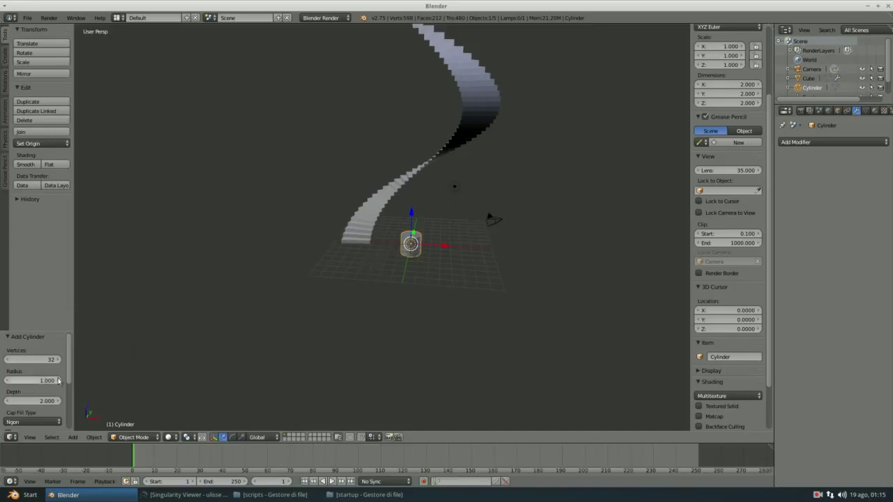
left_click_drag(15, 384, 312, 357)
left_click_drag(26, 401, 423, 371)
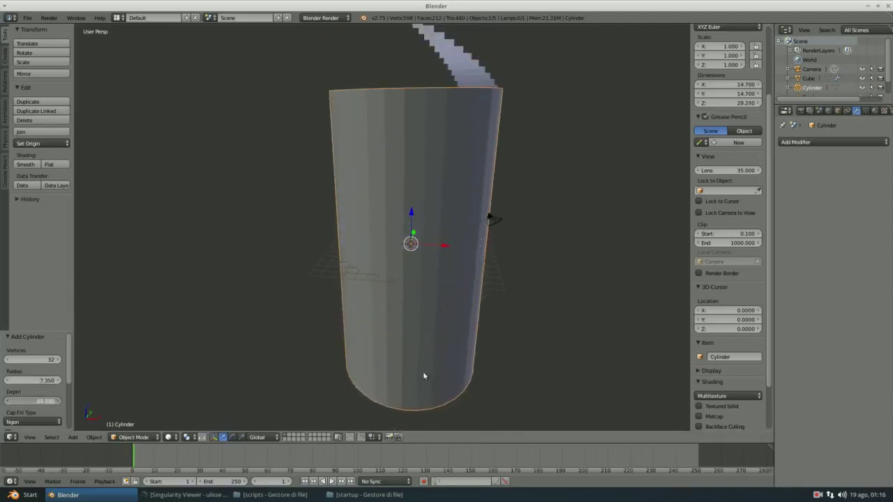
scroll(423, 250, "down", 3)
middle_click_drag(459, 249, 355, 205)
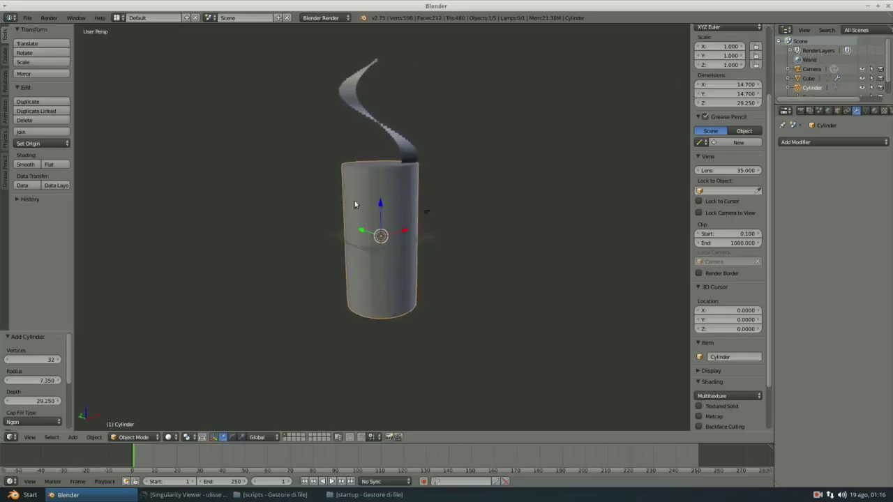
left_click_drag(380, 212, 361, 137)
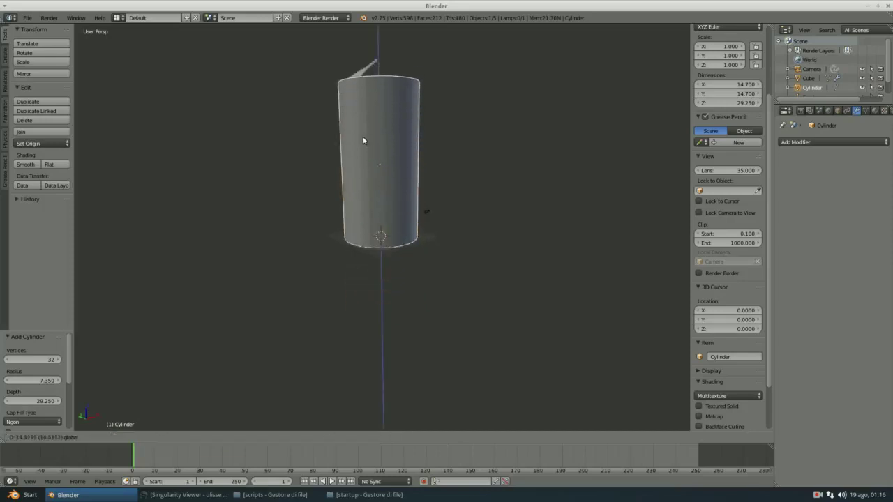
left_click_drag(361, 137, 360, 139)
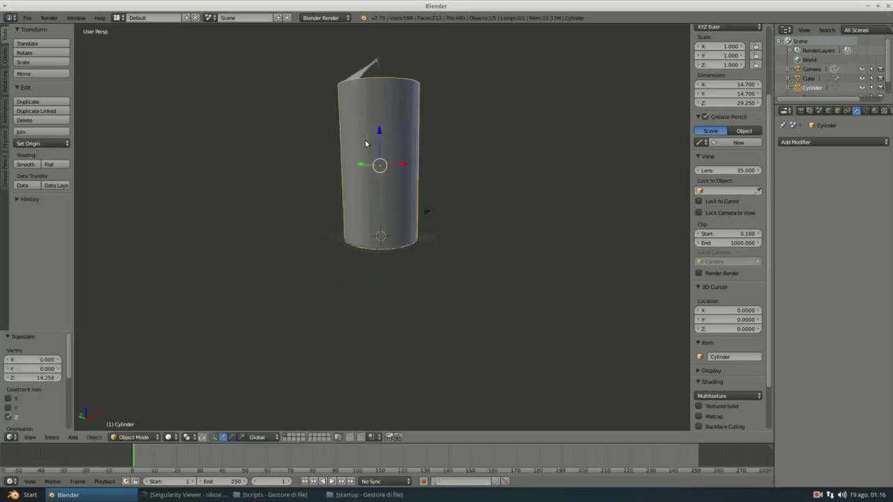
middle_click_drag(360, 139, 390, 185)
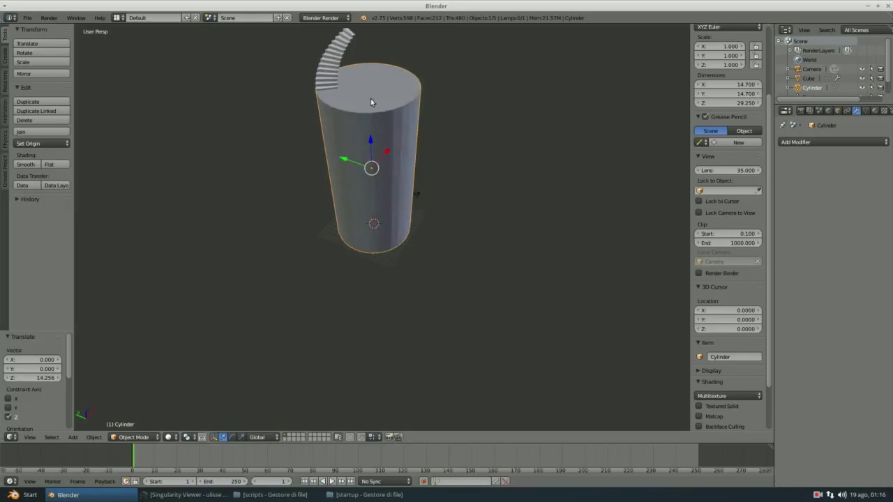
Raise the cylinder's top face along Z, then delete that face to open the top.
key("Tab")
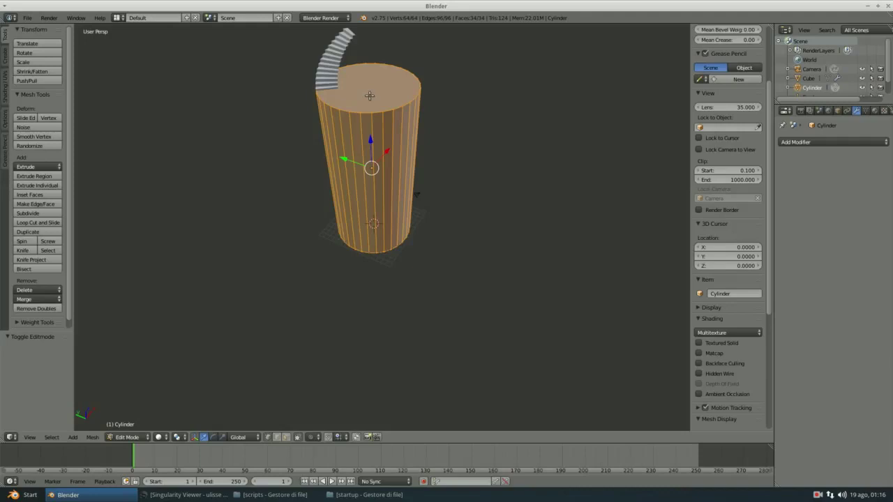
key("ctrl+Tab")
left_click(354, 114)
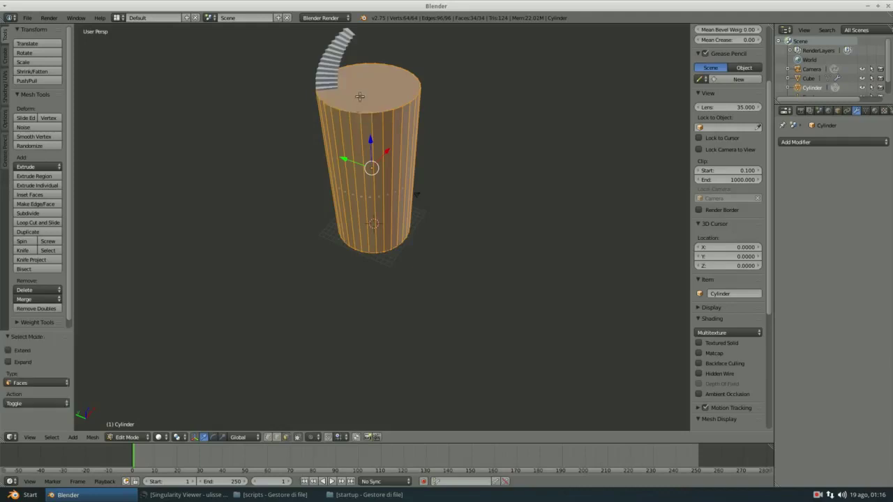
right_click(361, 97)
middle_click_drag(373, 117, 415, 155)
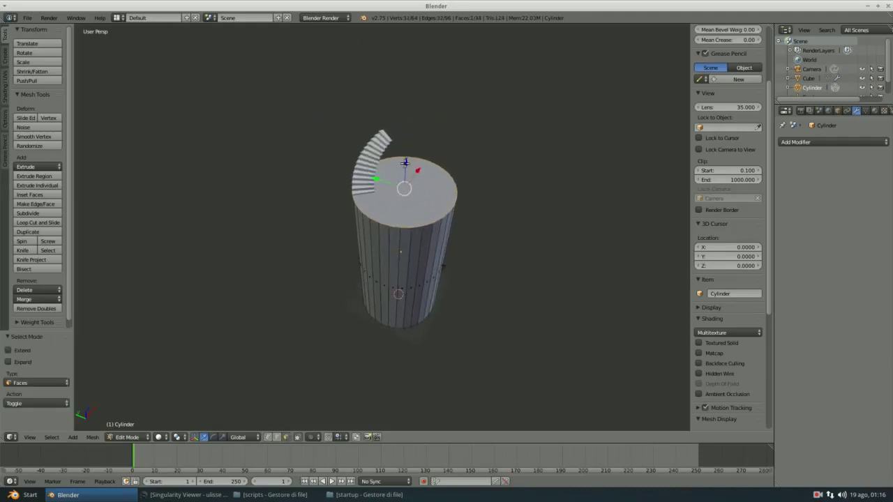
key("g")
key("z")
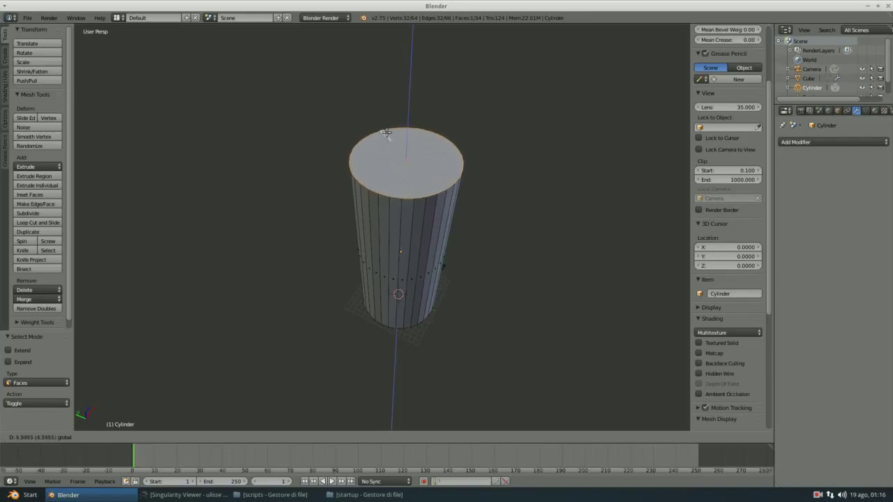
left_click(386, 131)
key("x")
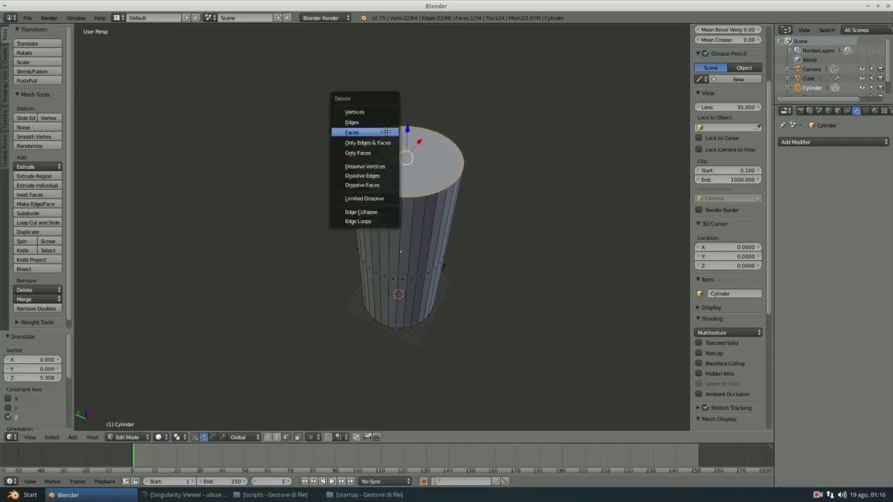
left_click(385, 132)
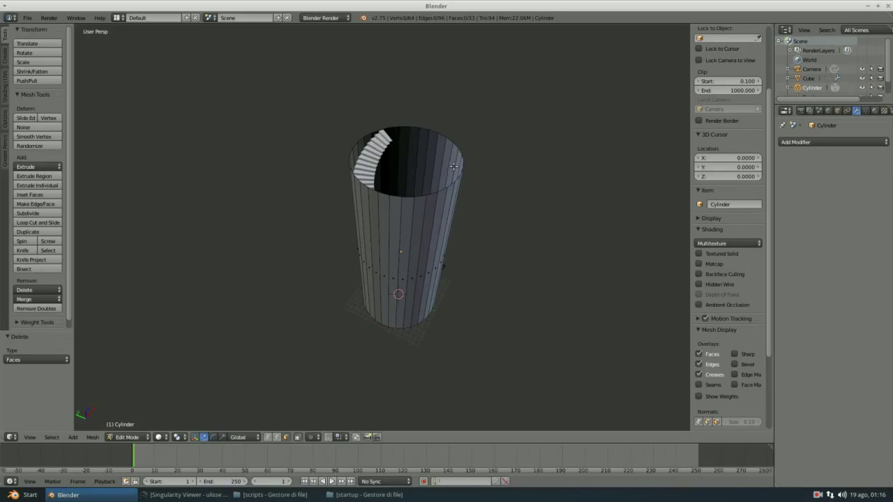
Select the cylinder's whole top rim edge loop in Edge mode.
key("ctrl+Tab")
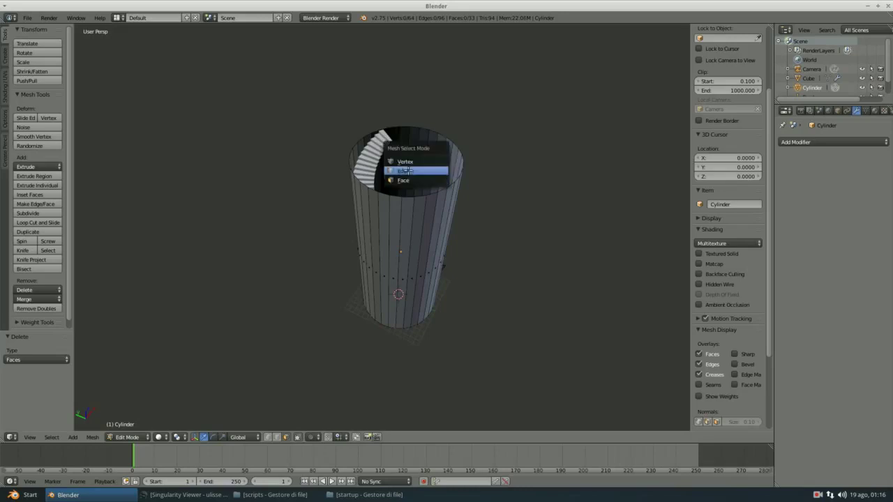
left_click(406, 171)
right_click(397, 192)
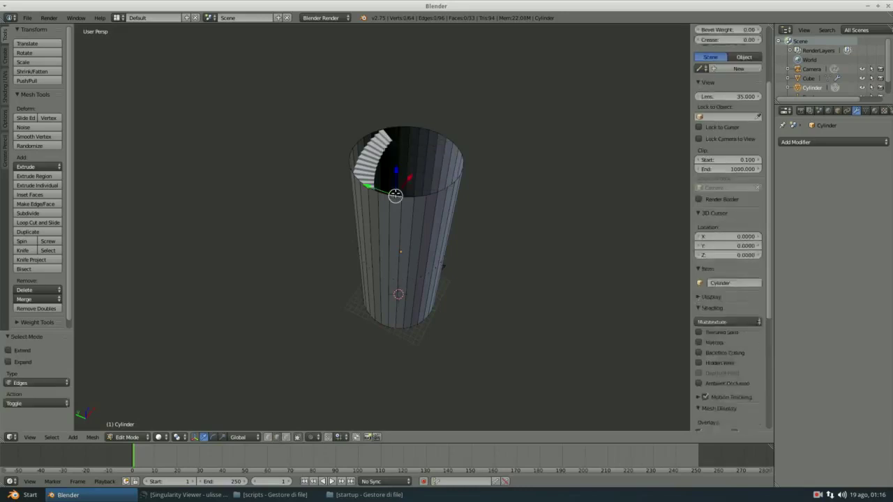
right_click(356, 143, "ctrl")
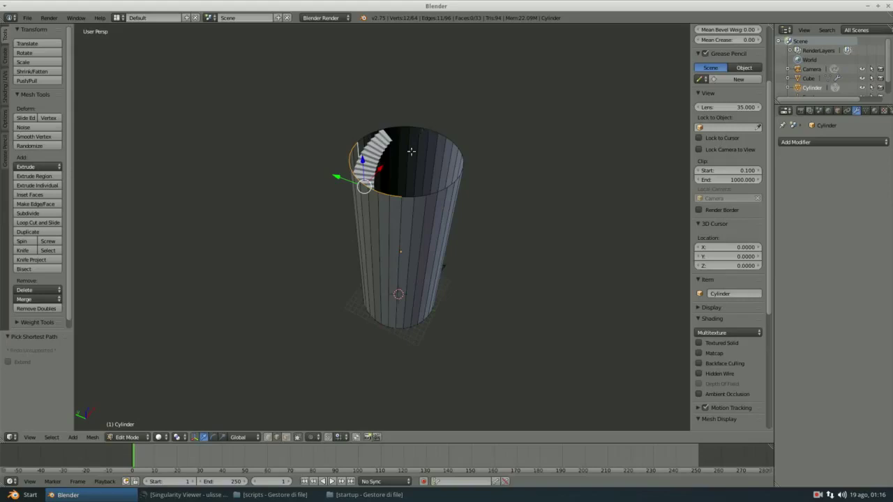
right_click(396, 197)
right_click(390, 198)
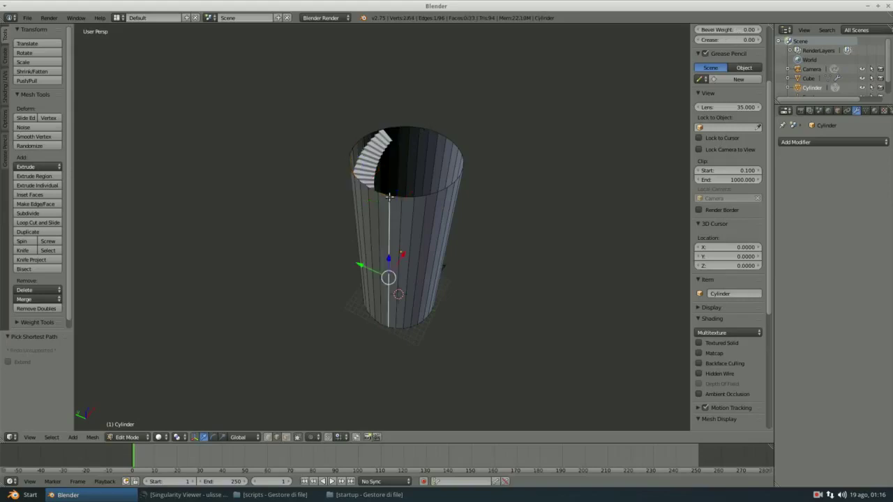
right_click(383, 194)
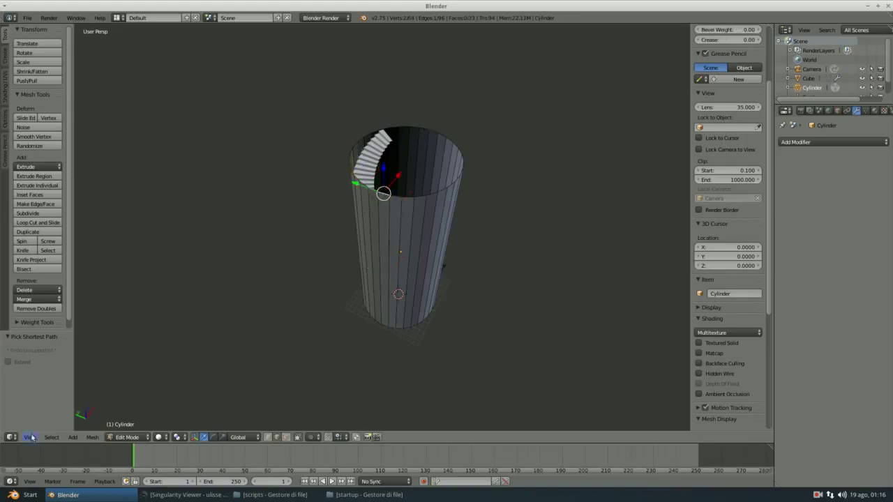
left_click(52, 437)
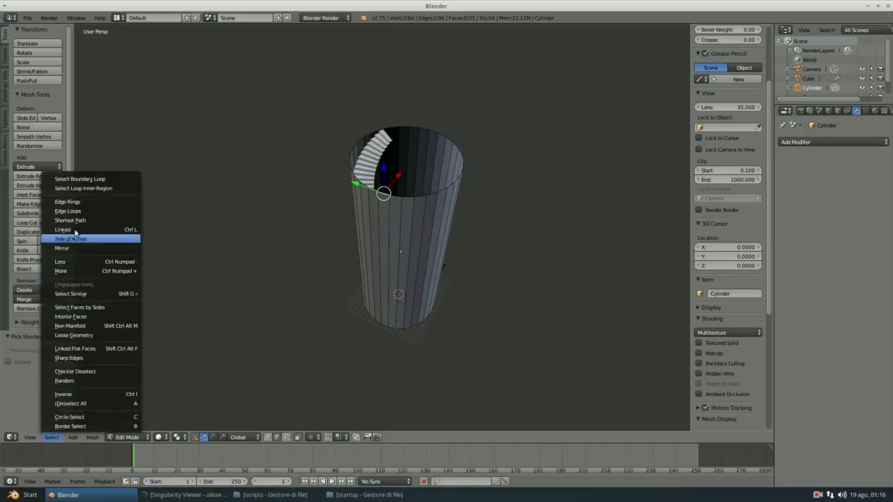
left_click(68, 210)
Scale the top rim to 0.891, return to Object Mode and select the staircase.
scroll(402, 188, "up", 3)
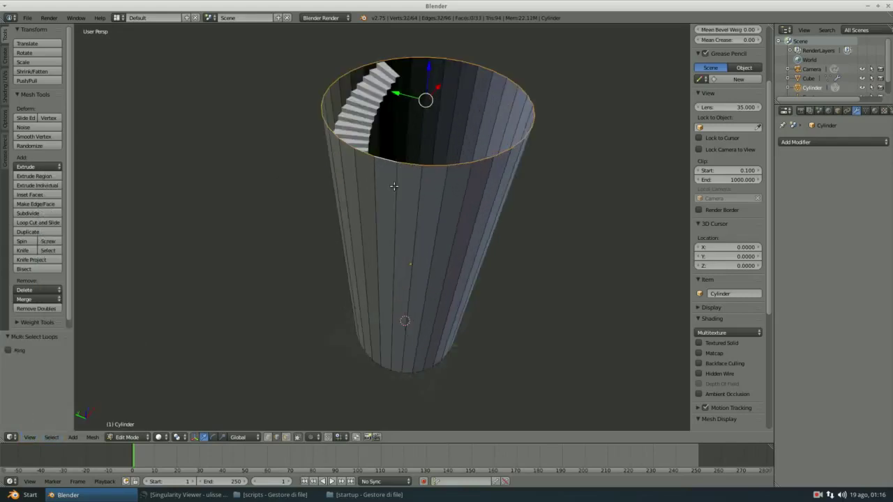
middle_click_drag(395, 185, 412, 203)
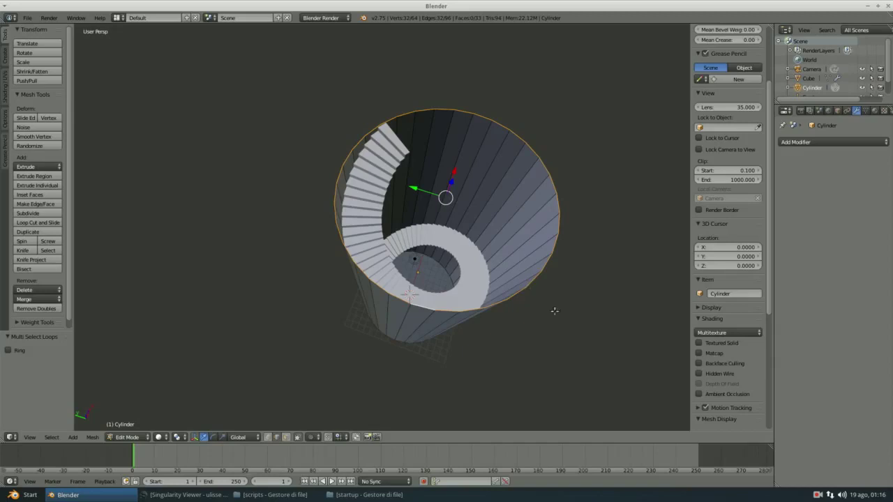
key("s")
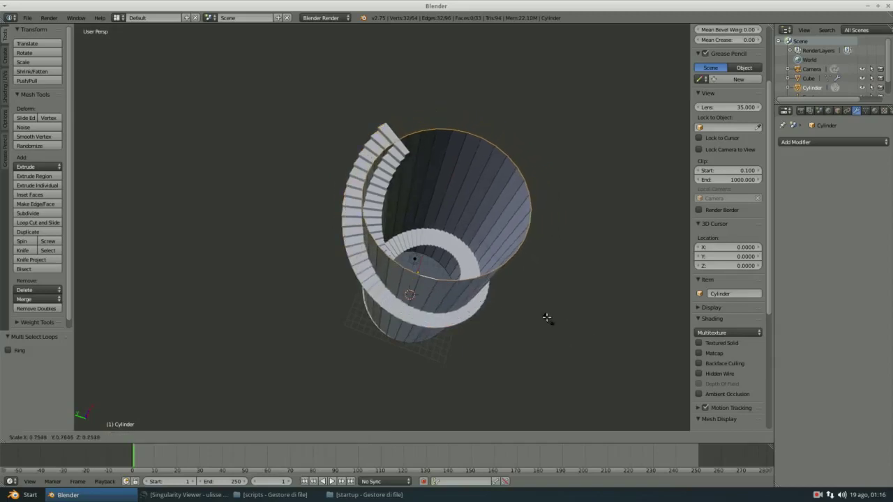
left_click(548, 321)
mouse_move(547, 321)
middle_mouse_down()
mouse_move(273, 277)
mouse_move(284, 309)
mouse_move(457, 354)
mouse_move(366, 253)
mouse_move(268, 266)
mouse_move(205, 293)
mouse_move(314, 314)
mouse_move(458, 323)
mouse_move(386, 199)
middle_mouse_up()
key("s")
left_click(458, 335)
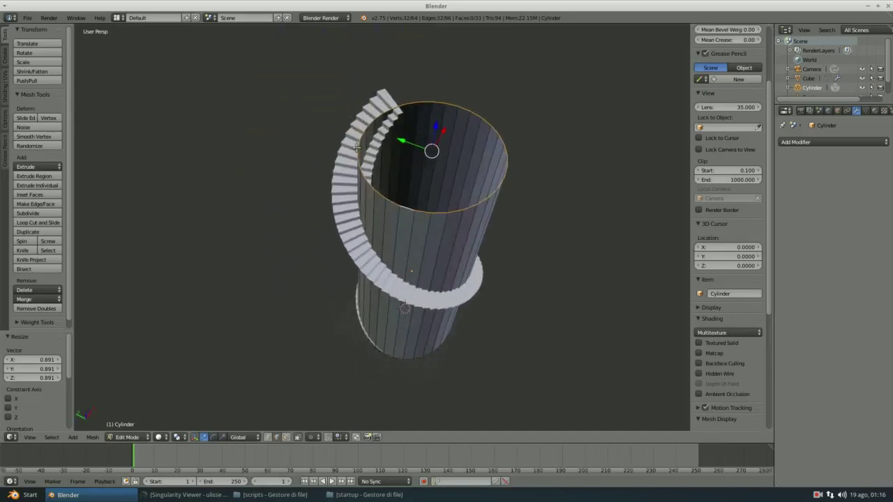
key("Tab")
right_click(347, 156)
middle_click_drag(463, 251, 407, 204)
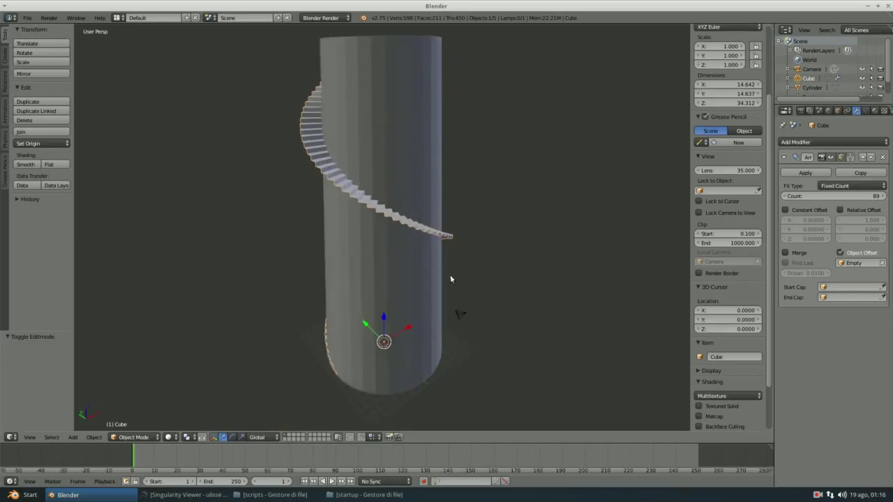
Add a lattice object and scale it up around the tower.
key("shift+a")
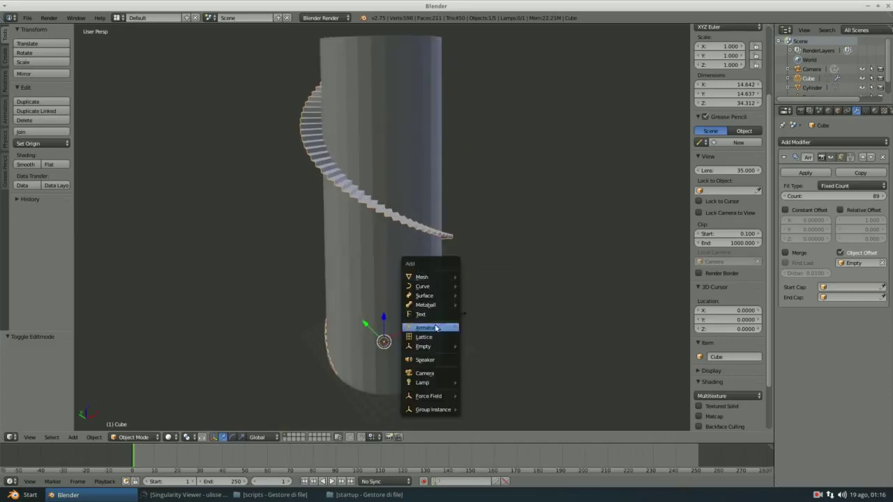
left_click(427, 337)
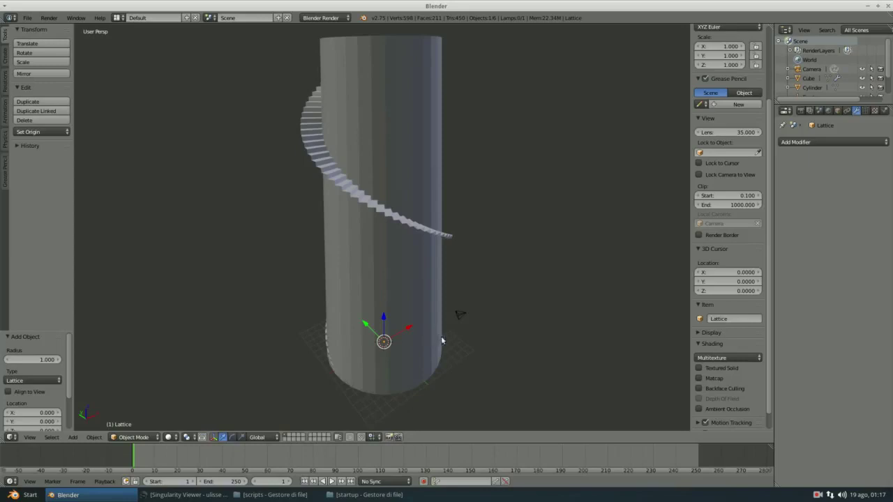
key("s")
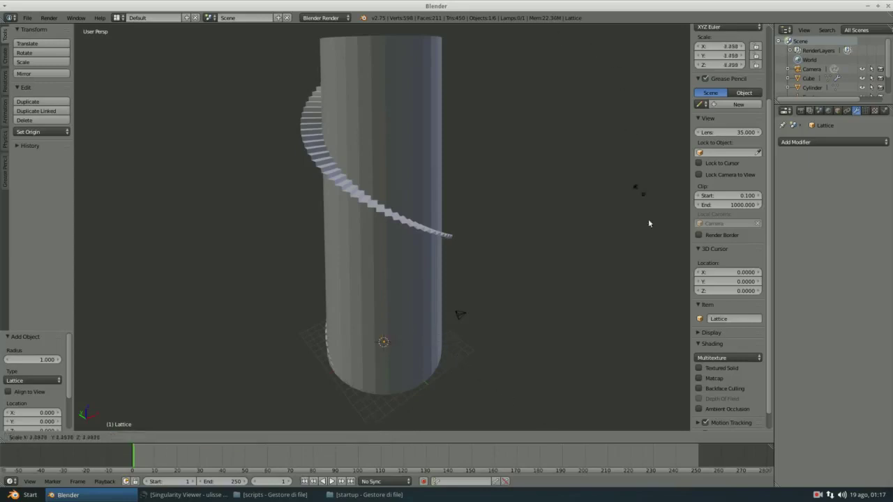
left_click(126, 280)
scroll(280, 260, "down", 5)
scroll(349, 286, "down", 2)
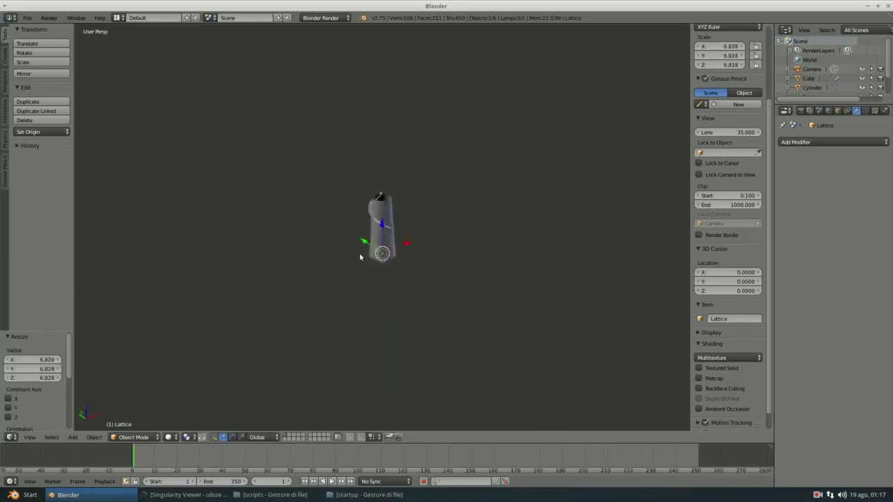
scroll(362, 306, "up", 7)
key("s")
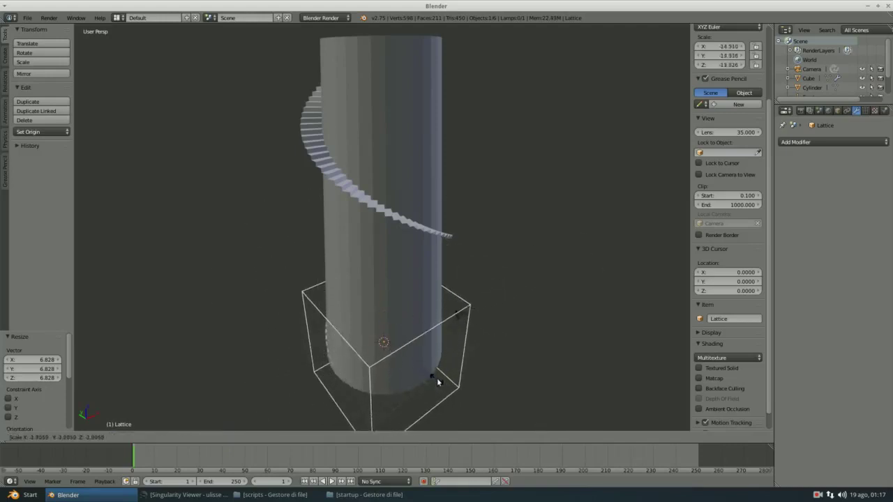
left_click(440, 380)
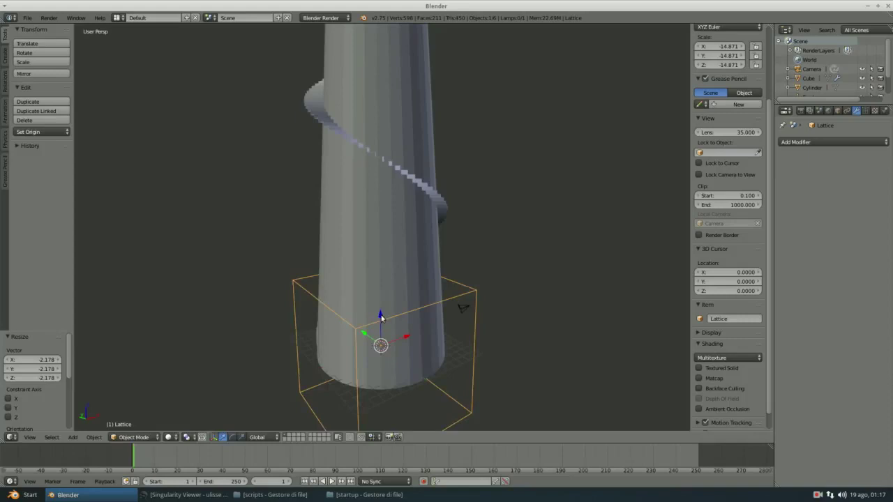
Raise the lattice, stretch it tall along Z, then lower it 2.457 to enclose the tower.
key("g")
key("z")
left_click(347, 143)
scroll(347, 147, "down", 3)
scroll(349, 152, "down", 1)
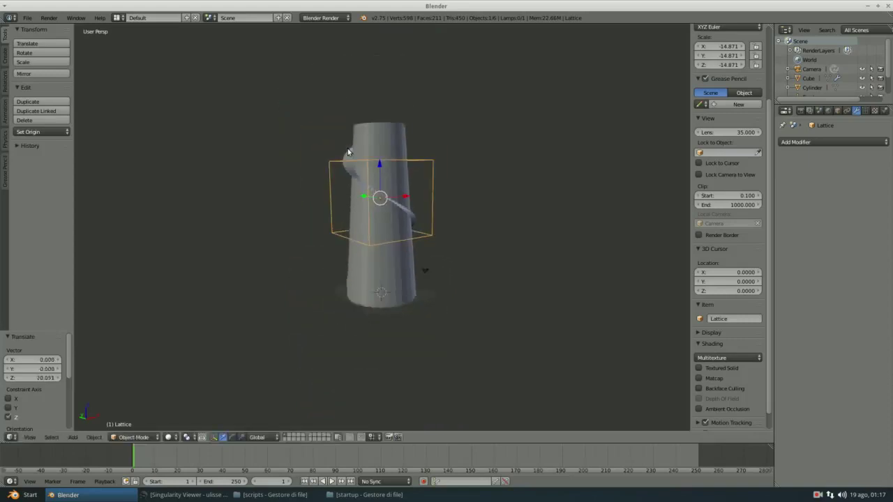
key("s")
key("z")
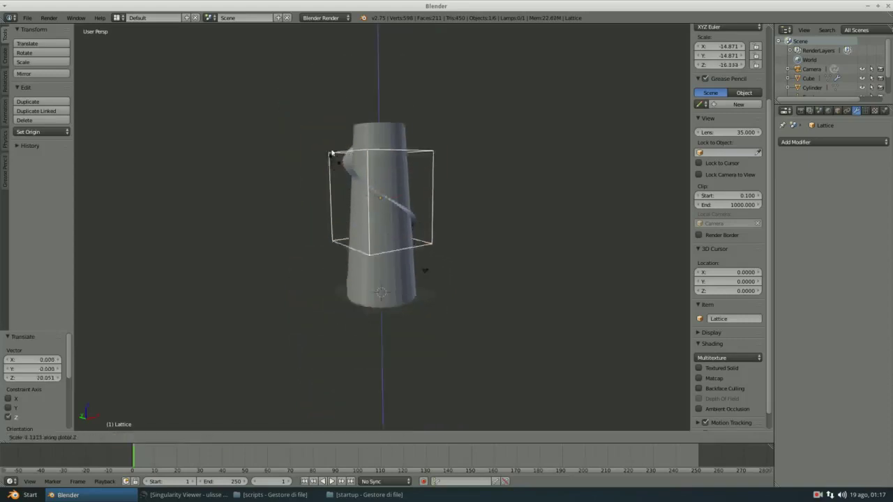
left_click(318, 100)
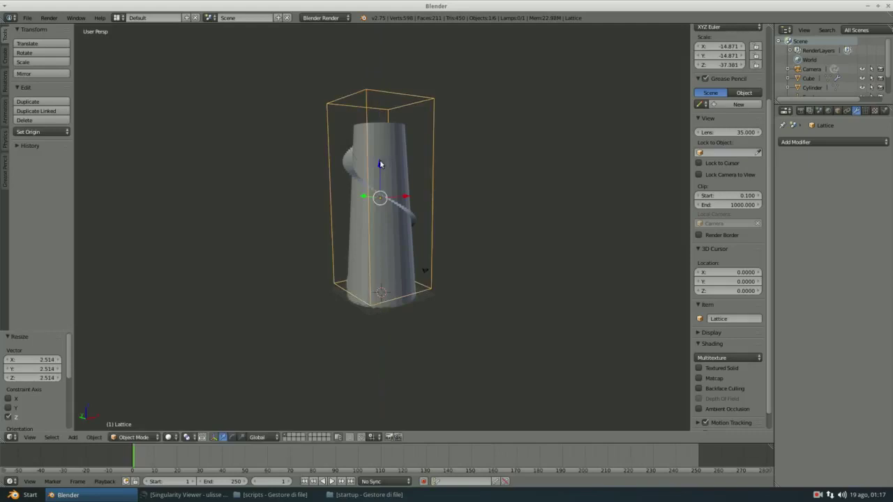
key("g")
key("z")
left_click(394, 213)
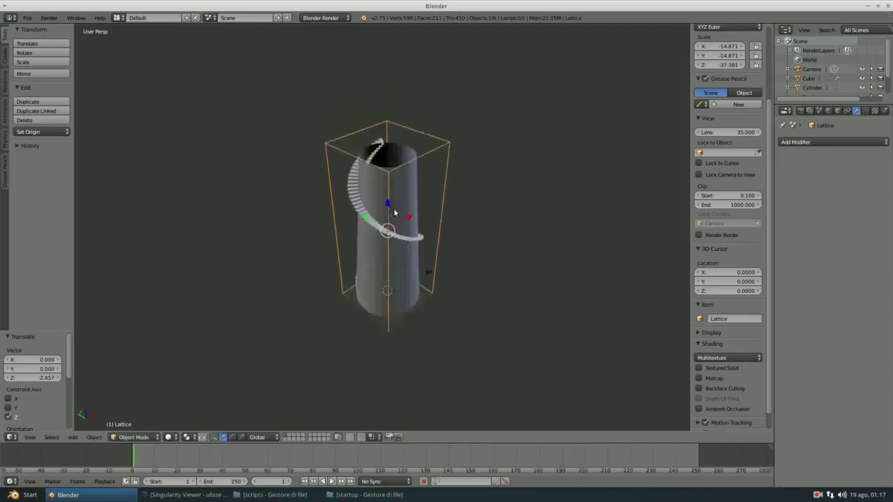
scroll(394, 212, "up", 3)
middle_click_drag(390, 201, 390, 225, "shift")
Add a Lattice modifier to the staircase using the Lattice object as deformer.
right_click(356, 211)
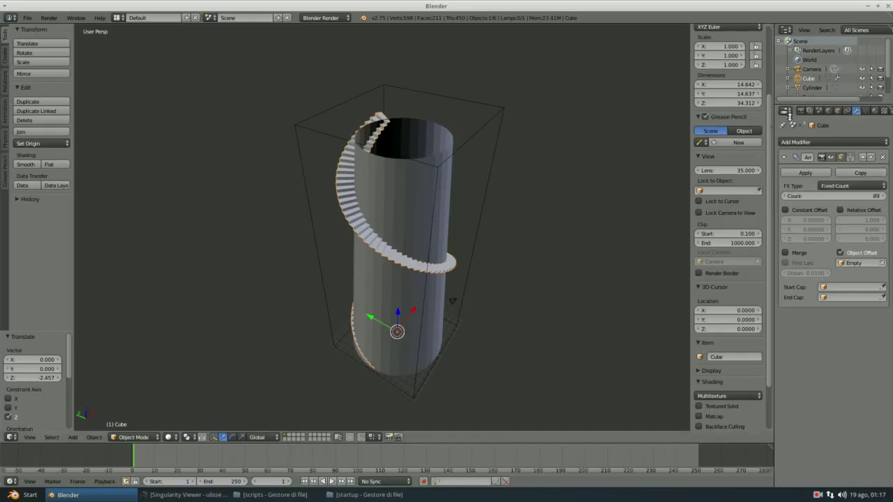
left_click(834, 143)
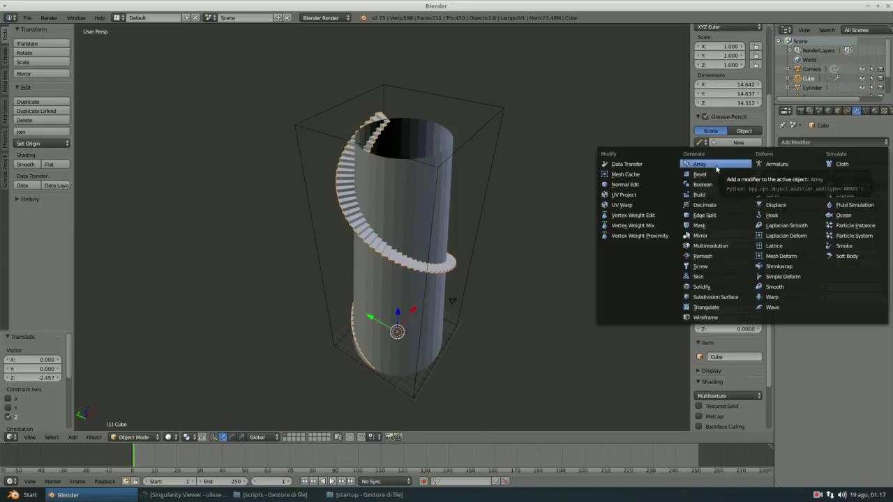
left_click(772, 247)
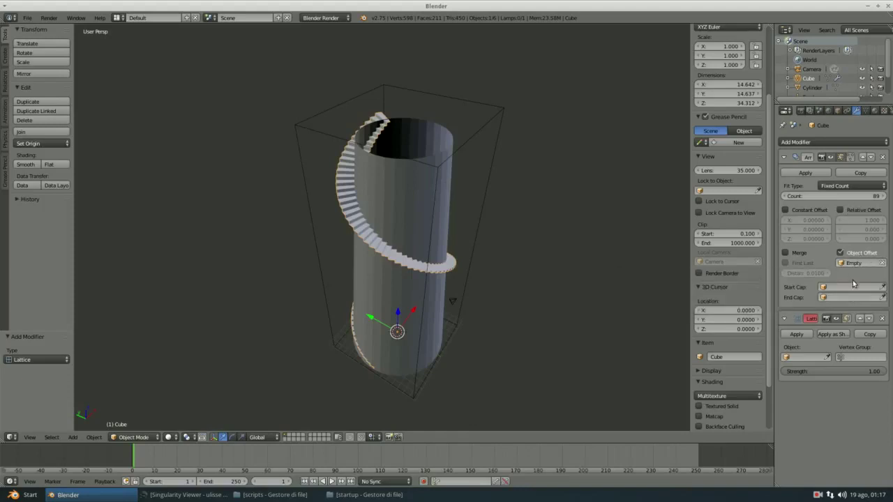
left_click(813, 357)
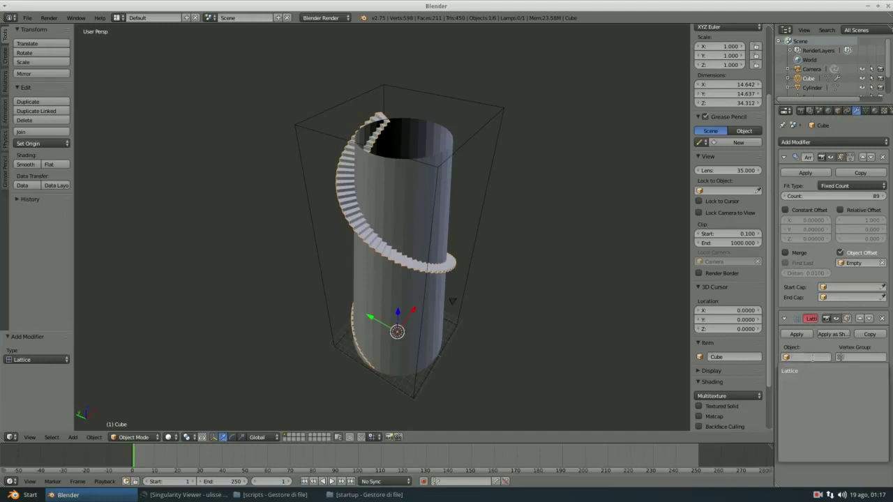
left_click(796, 373)
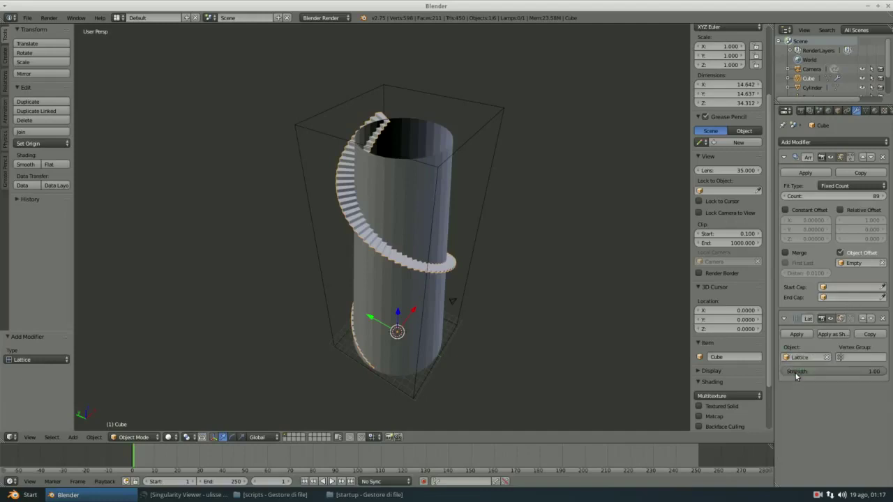
Select the lattice's top corner points and scale them down to 0.429.
right_click(462, 143)
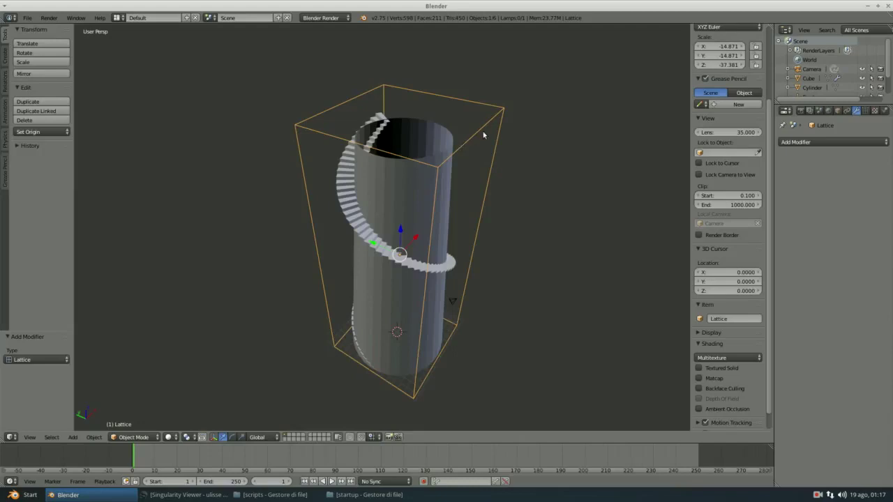
key("Tab")
right_click(503, 107)
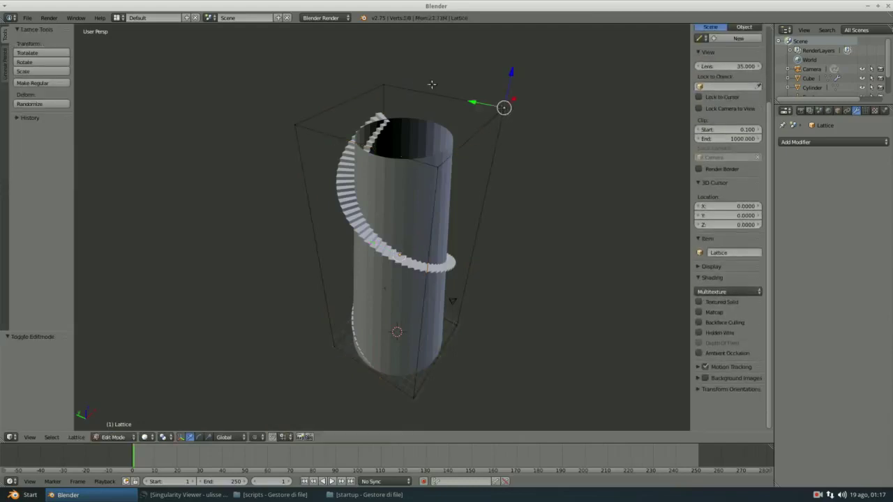
right_click(386, 84, "shift")
right_click(296, 125, "shift")
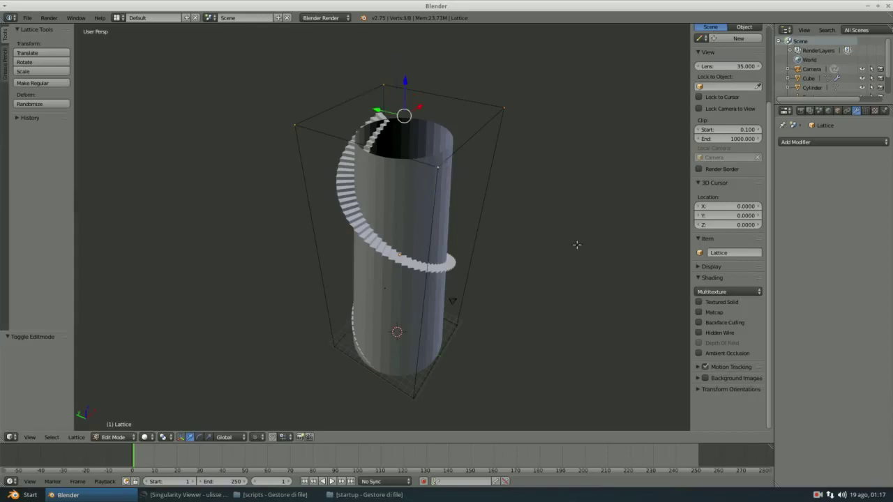
key("s")
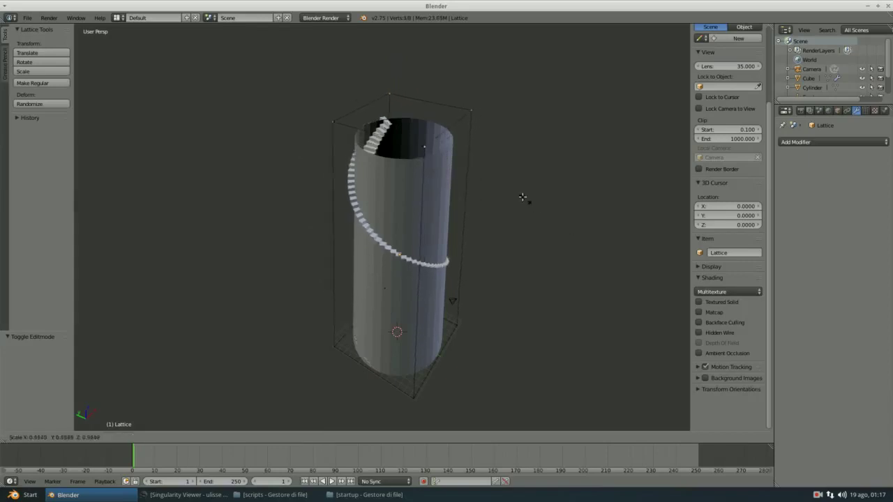
left_click(483, 168)
Inspect the tapered tower from above and below, deselect all points and exit Edit Mode.
mouse_move(483, 168)
middle_mouse_down()
mouse_move(422, 241)
mouse_move(295, 145)
mouse_move(348, 159)
mouse_move(413, 142)
mouse_move(498, 144)
mouse_move(512, 189)
mouse_move(482, 193)
middle_mouse_up()
scroll(422, 240, "up", 3)
scroll(328, 167, "down", 3)
scroll(482, 193, "up", 5)
scroll(433, 202, "up", 4)
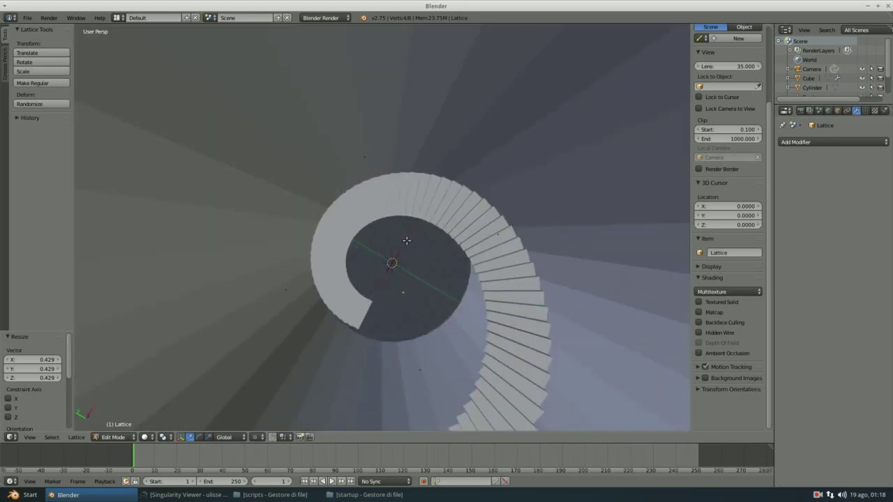
scroll(393, 209, "up", 4)
middle_click_drag(393, 209, 402, 127)
scroll(402, 126, "down", 5)
scroll(365, 212, "down", 2)
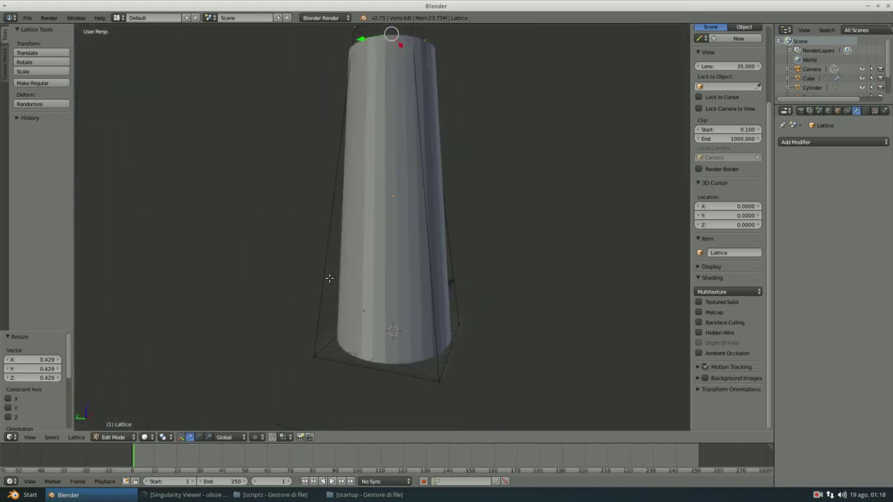
key("a")
middle_click_drag(336, 286, 372, 230)
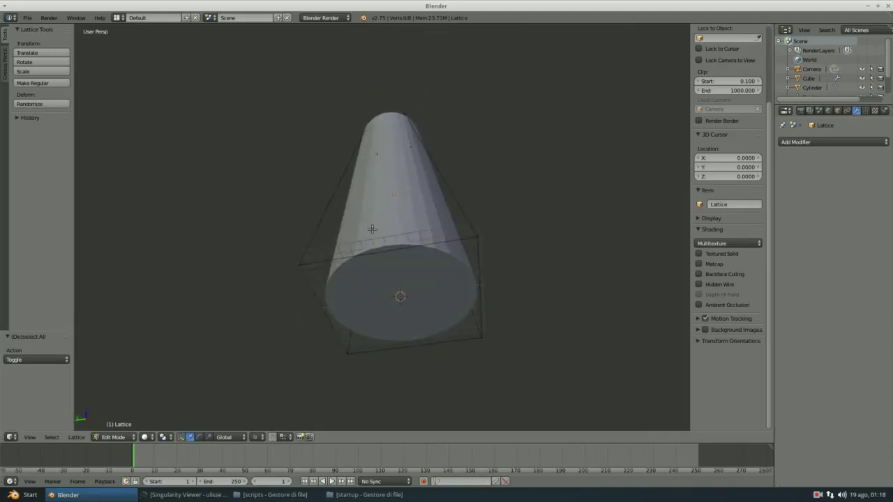
key("Tab")
Delete the cylinder tower's wide-end cap face, leaving an open-ended tapered tube.
right_click(399, 194)
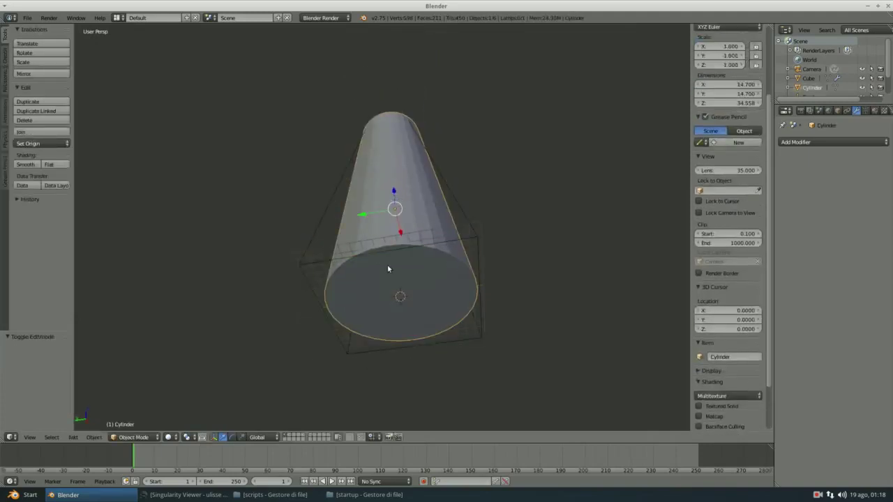
right_click(389, 270)
right_click(397, 212)
key("Tab")
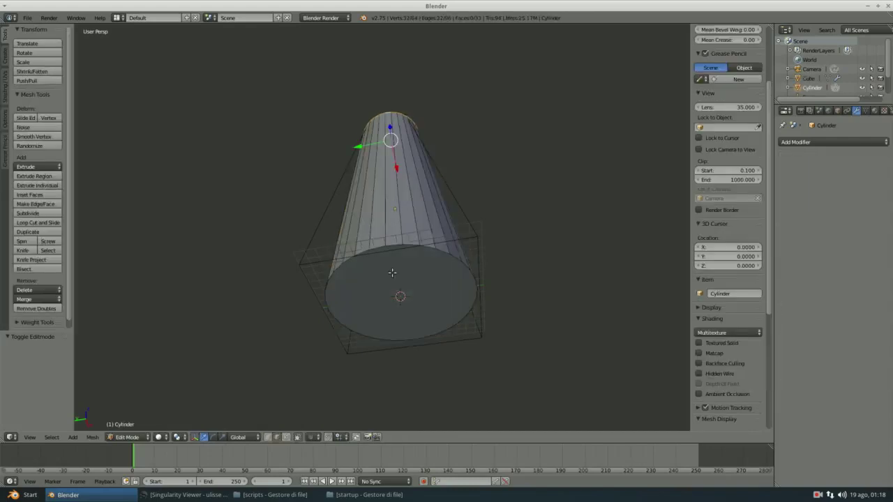
key("ctrl+Tab")
left_click(388, 282)
right_click(399, 281)
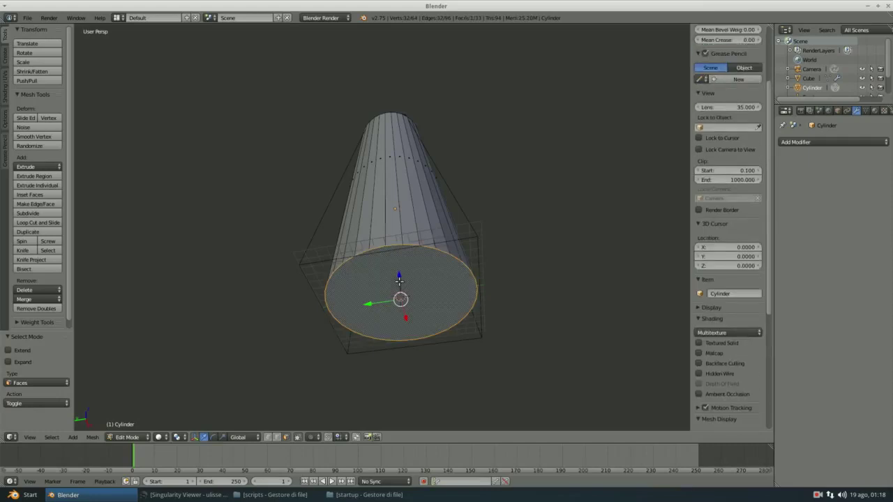
key("x")
left_click(399, 283)
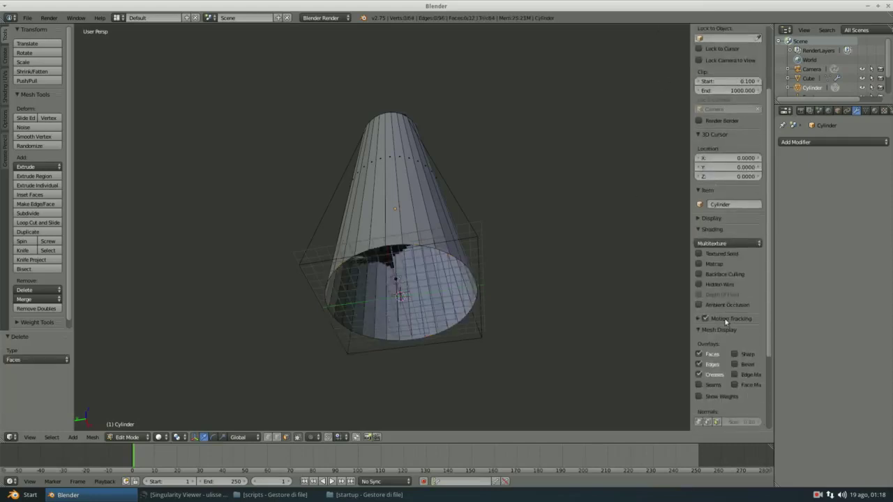
scroll(726, 321, "down", 2)
scroll(728, 325, "down", 1)
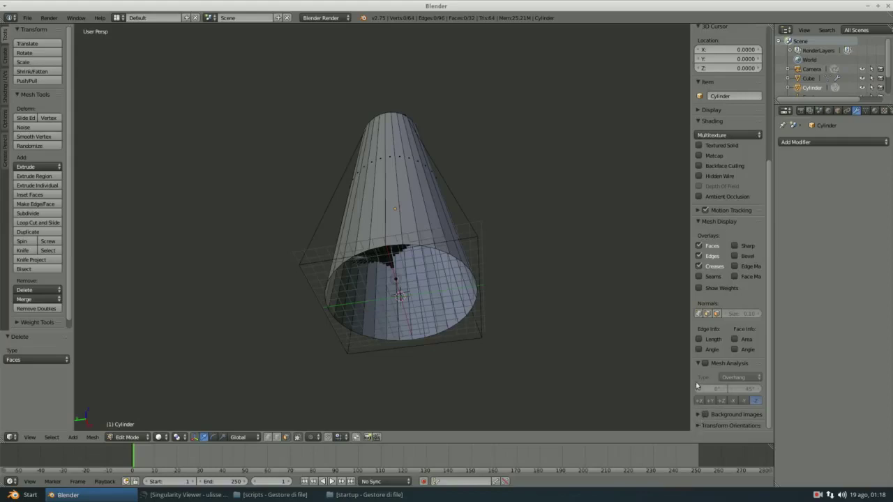
scroll(706, 358, "up", 1)
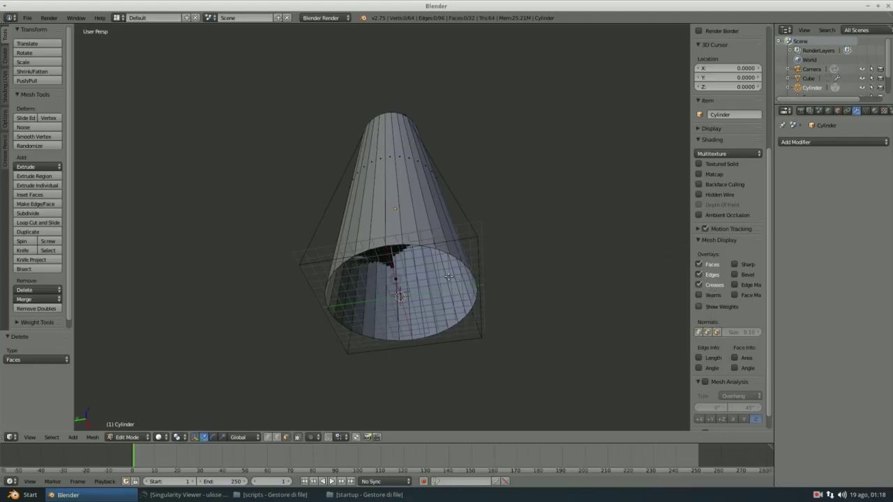
middle_click_drag(448, 277, 436, 261)
Select the lattice, enter its point editing and scale the lattice up around the tower.
key("Tab")
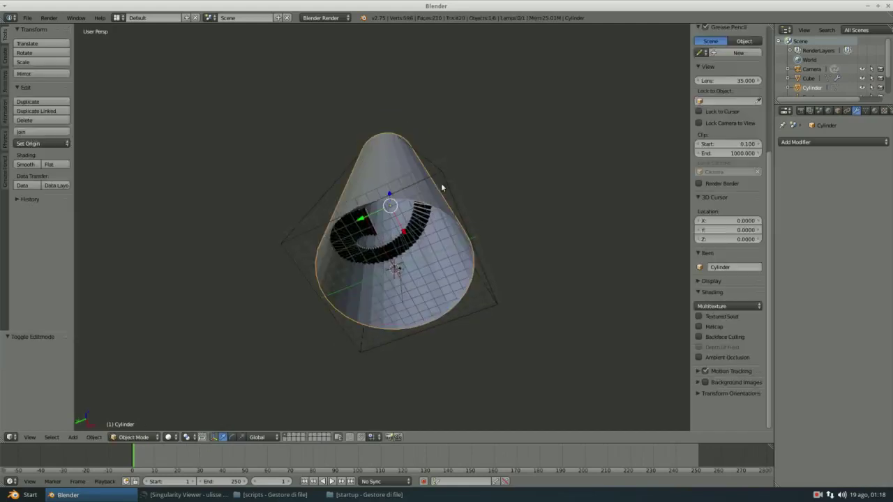
right_click(437, 170)
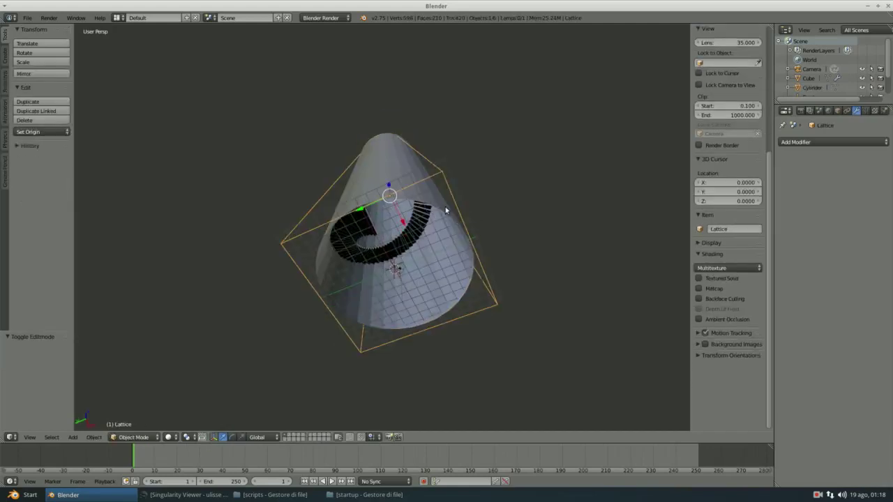
key("Tab")
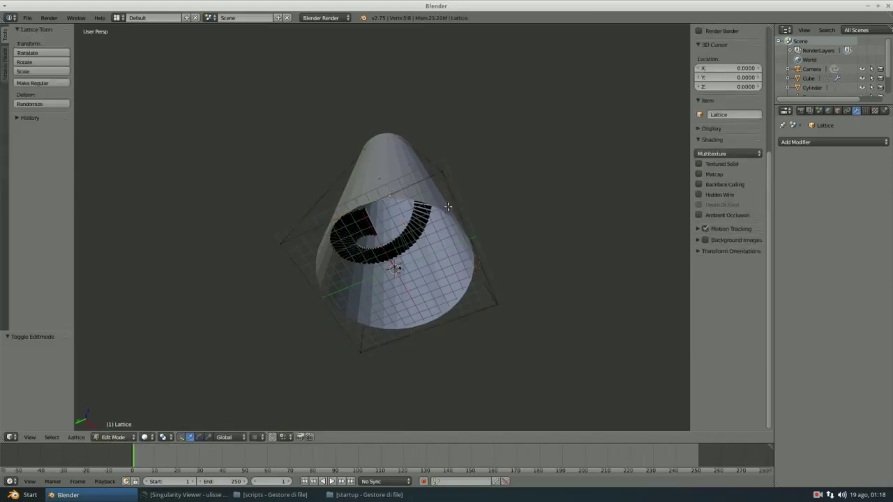
right_click_drag(446, 173, 504, 235)
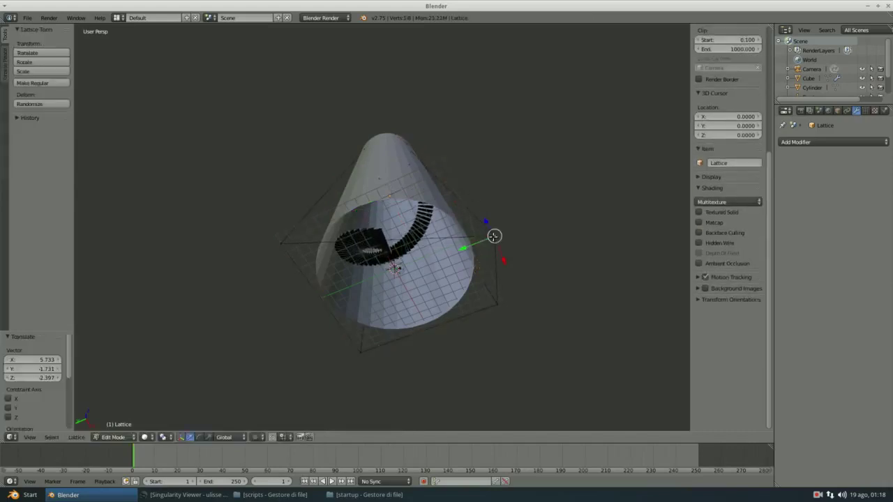
key("ctrl+z")
right_click(499, 303)
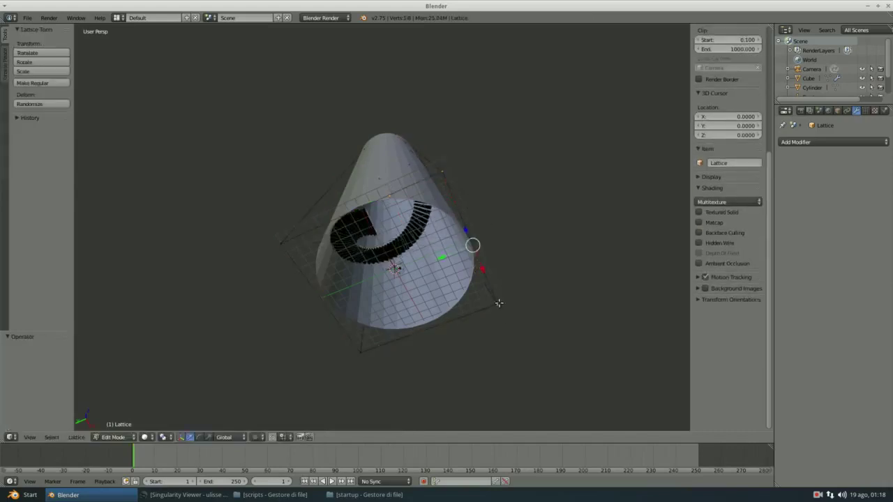
right_click(358, 352, "shift")
middle_click_drag(285, 252, 484, 356)
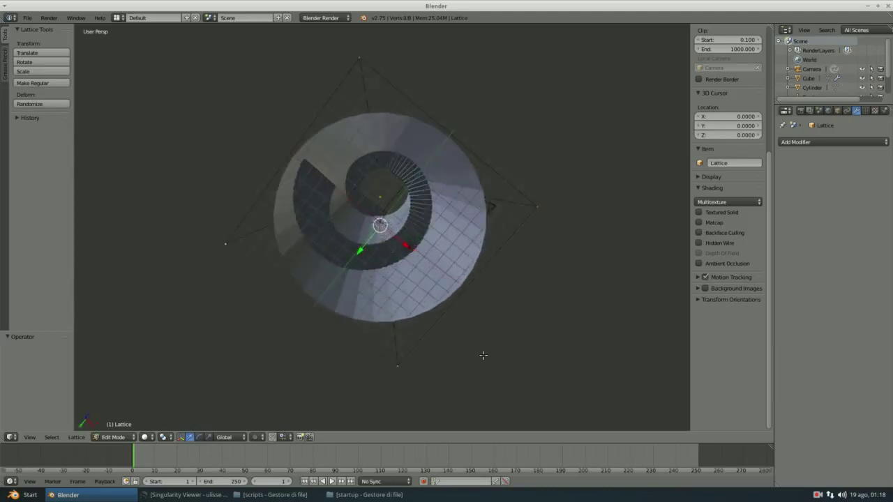
key("s")
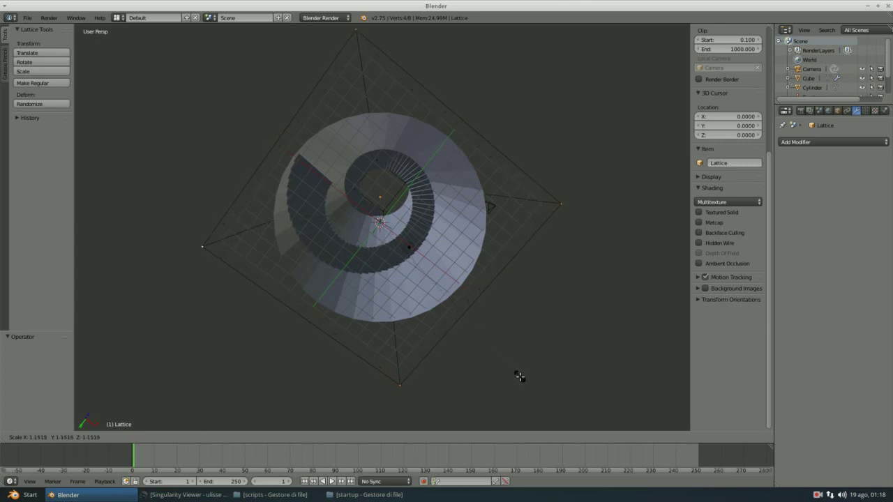
left_click(514, 375)
Select the top lattice corners and scale them to 0.893 so the top narrows.
mouse_move(432, 297)
middle_mouse_down()
mouse_move(420, 283)
mouse_move(474, 279)
middle_mouse_up()
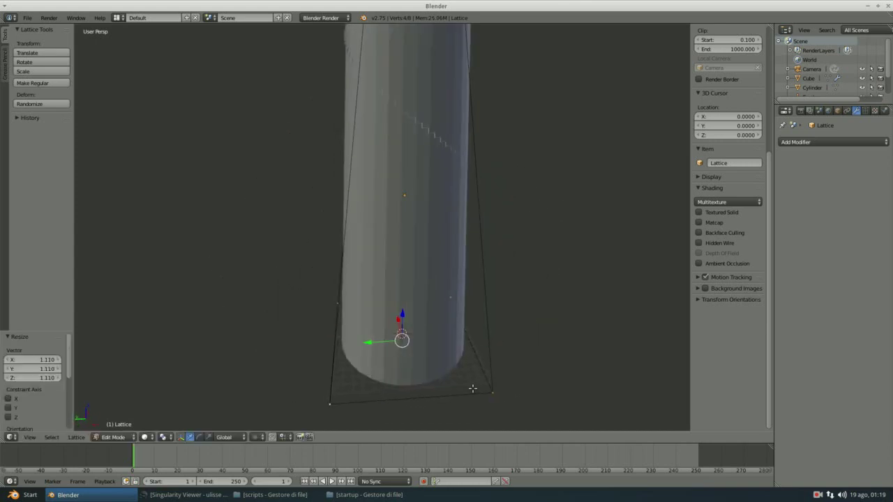
middle_click_drag(420, 177, 422, 189)
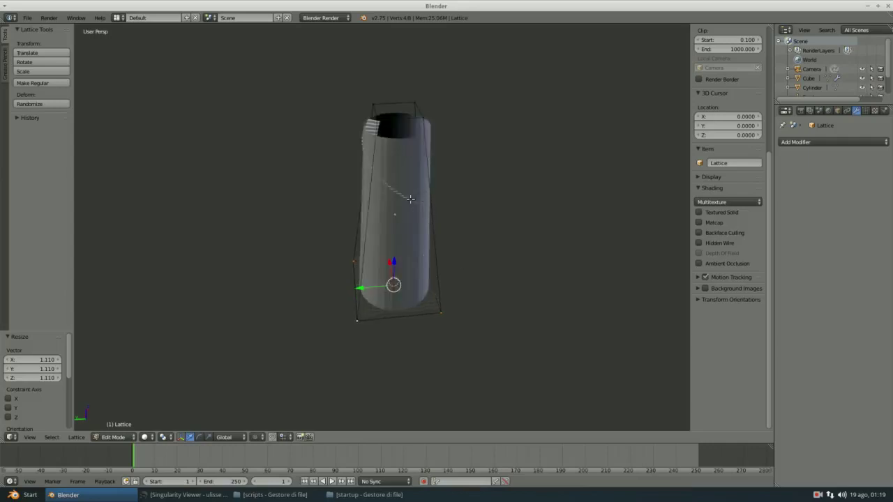
right_click(373, 105)
right_click(423, 117)
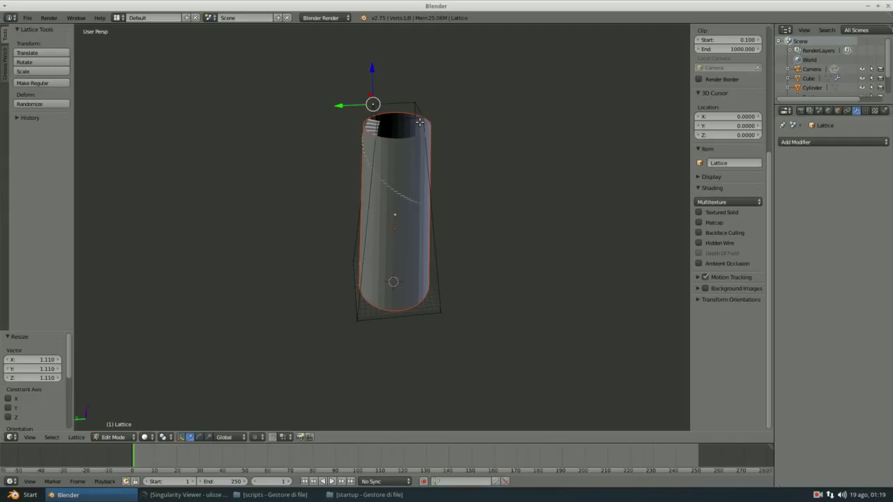
right_click(413, 102, "shift")
right_click(422, 113, "shift")
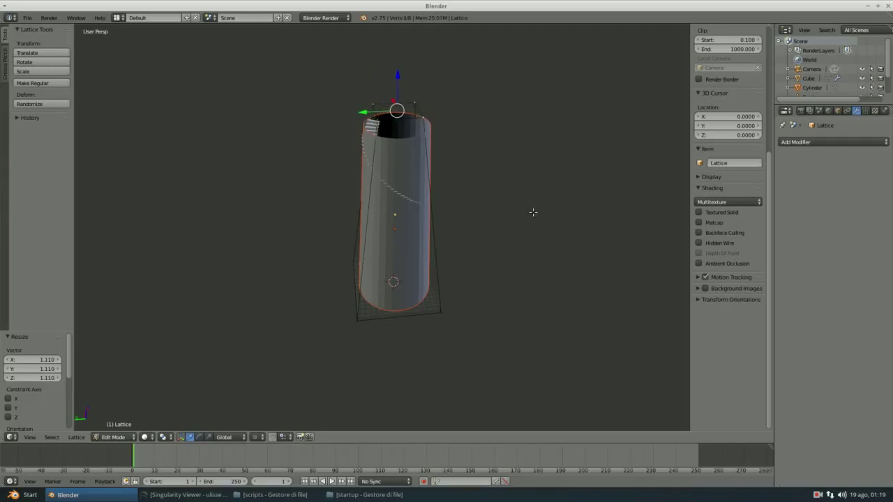
key("s")
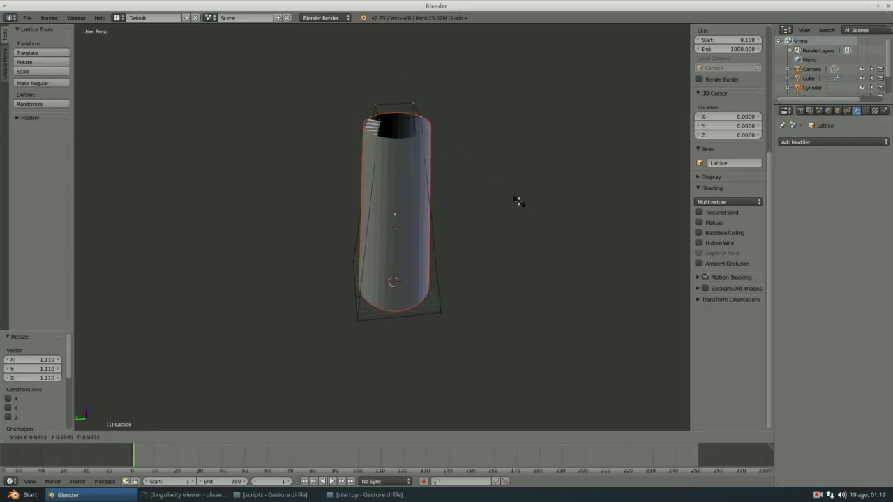
left_click(506, 192)
Leave lattice editing to Object Mode and deselect everything.
mouse_move(489, 175)
middle_mouse_down()
mouse_move(456, 202)
mouse_move(417, 146)
mouse_move(393, 157)
middle_mouse_up()
key("Tab")
key("a")
scroll(373, 163, "up", 3)
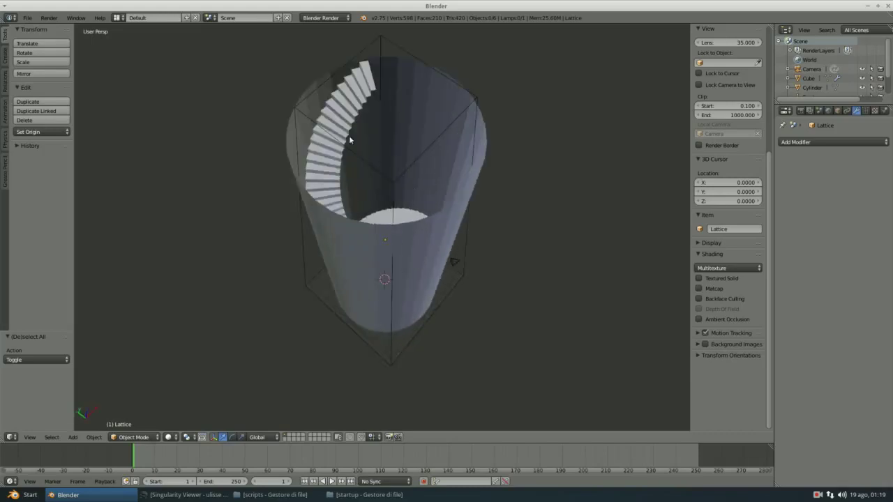
Apply the staircase's Array and Lattice modifiers to make them permanent.
right_click(350, 140)
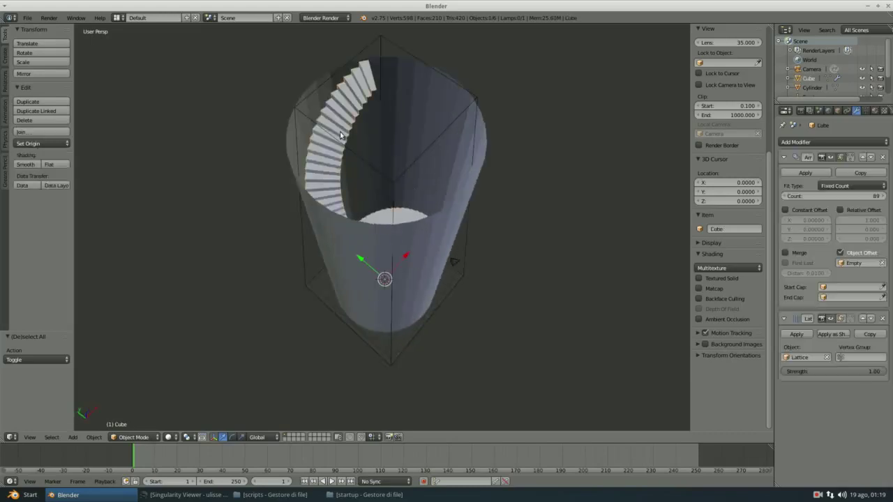
left_click(801, 175)
left_click(801, 175)
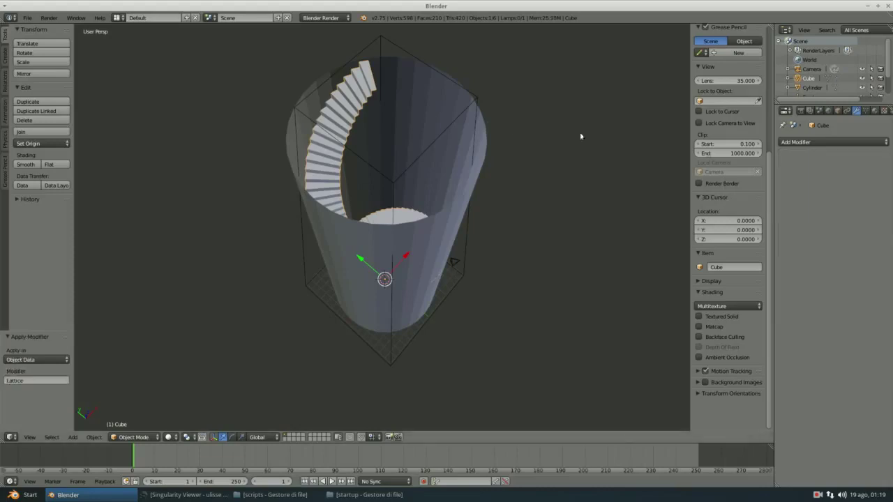
Delete the lattice object.
right_click(389, 43)
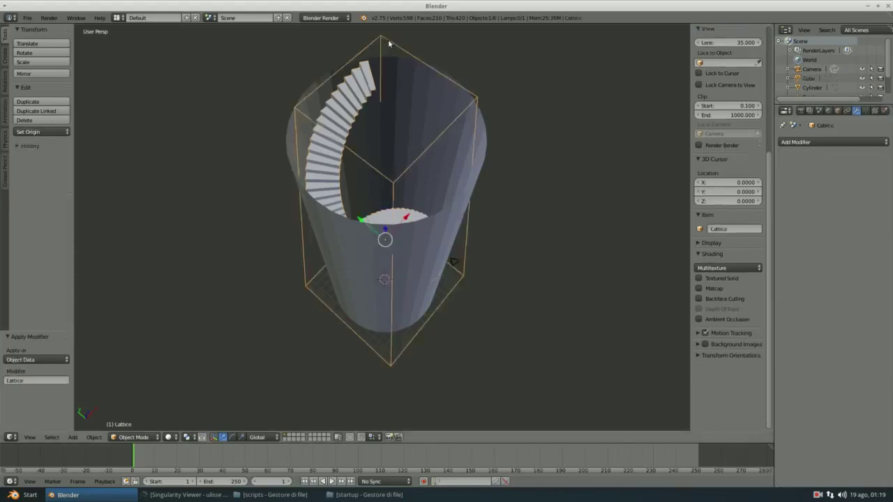
key("x")
left_click(388, 44)
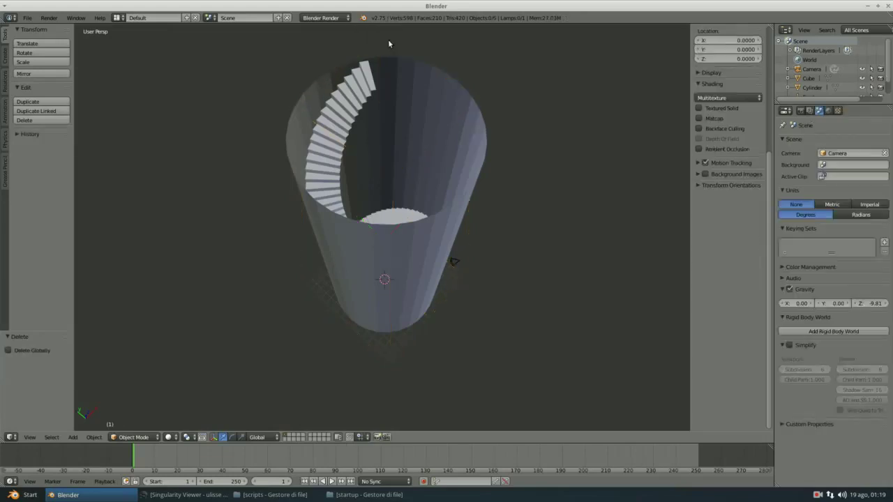
Select the staircase and switch it into Edit Mode.
right_click(342, 102)
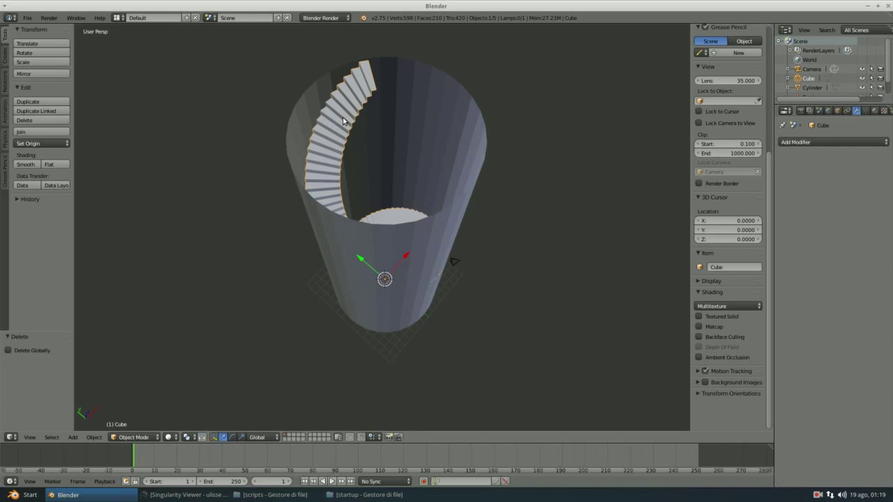
key("Tab")
key("ctrl+Tab")
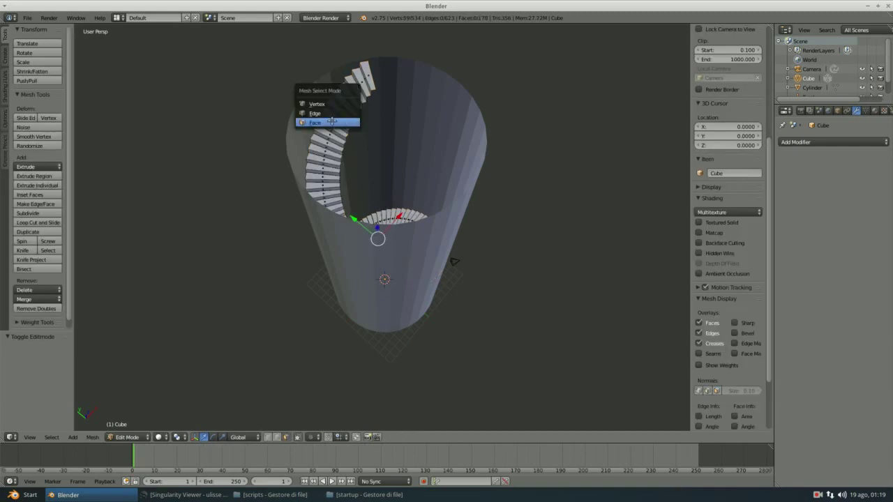
Select all staircase vertices, Remove Doubles at 0.040 merge distance (176 removed), then return to Object Mode.
left_click(353, 108)
key("a")
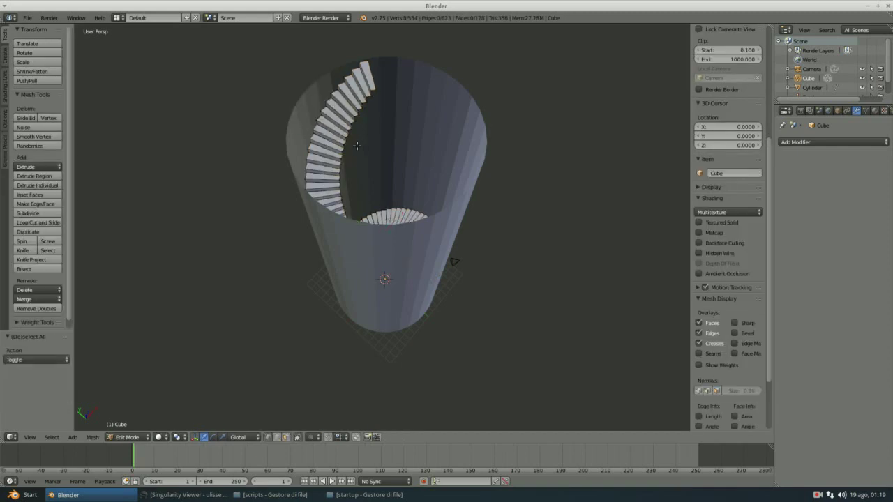
left_click(42, 309)
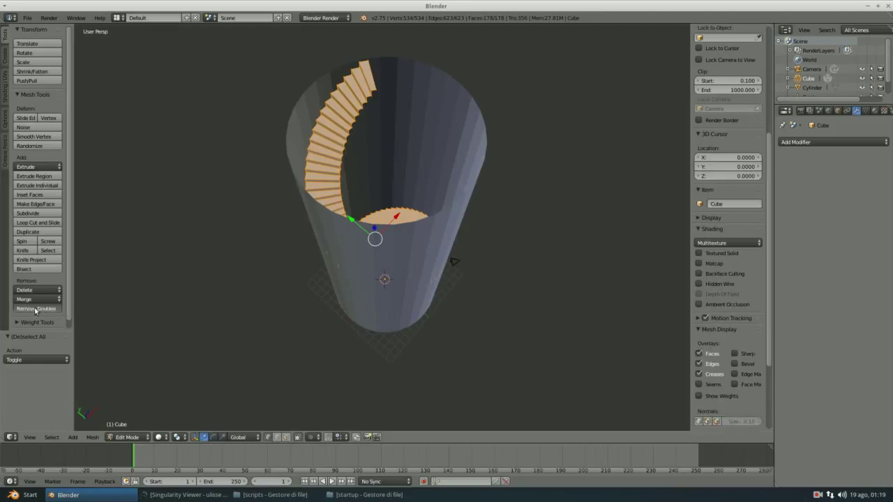
left_click_drag(67, 361, 68, 361)
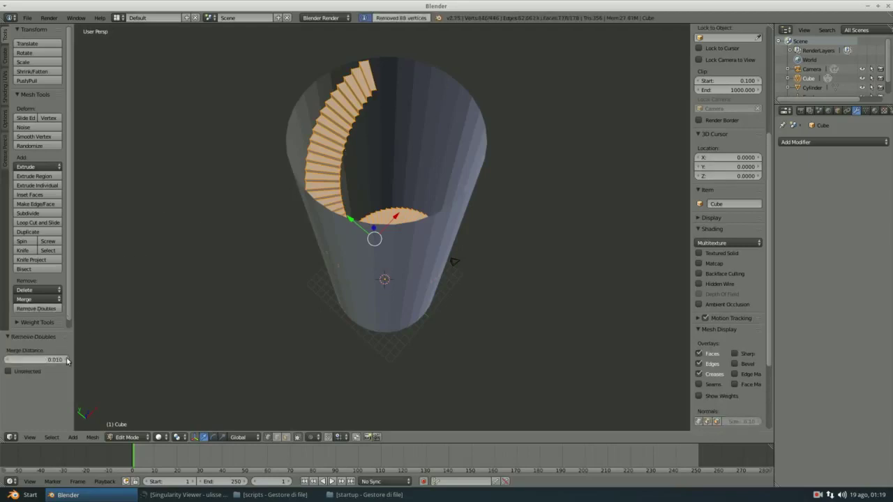
middle_click_drag(300, 197, 287, 195)
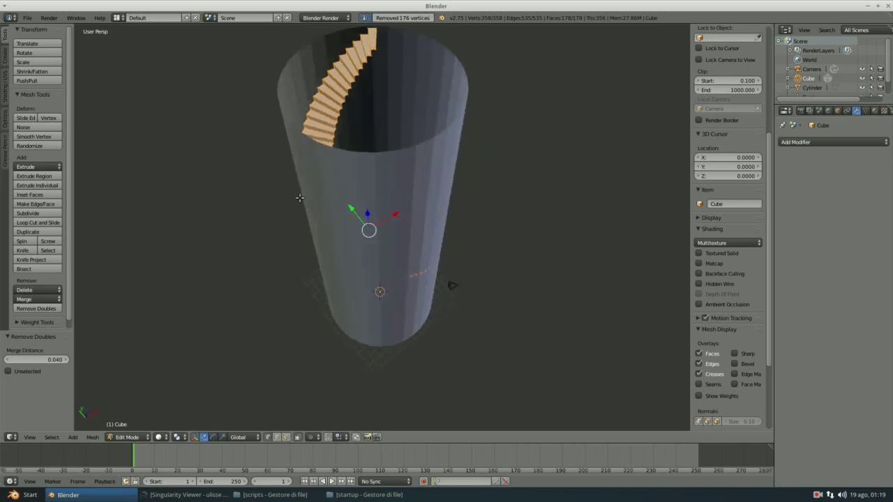
key("Tab")
middle_click_drag(356, 186, 421, 150)
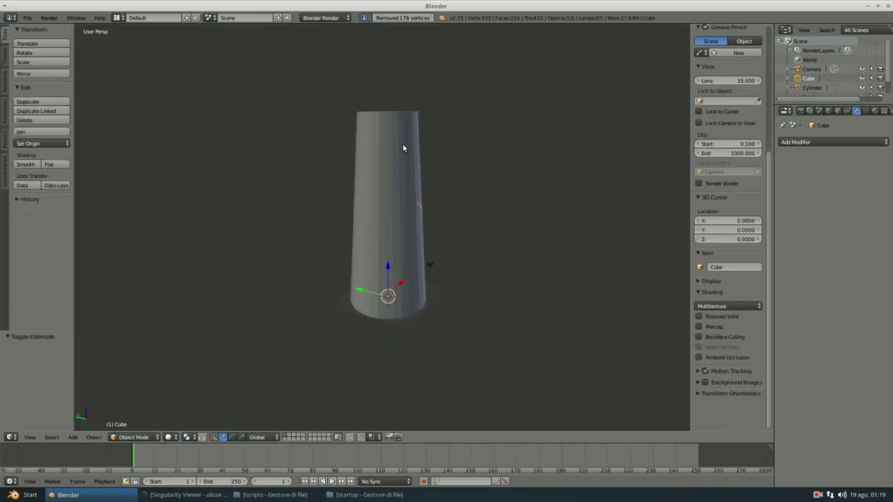
left_click_drag(365, 293, 347, 266)
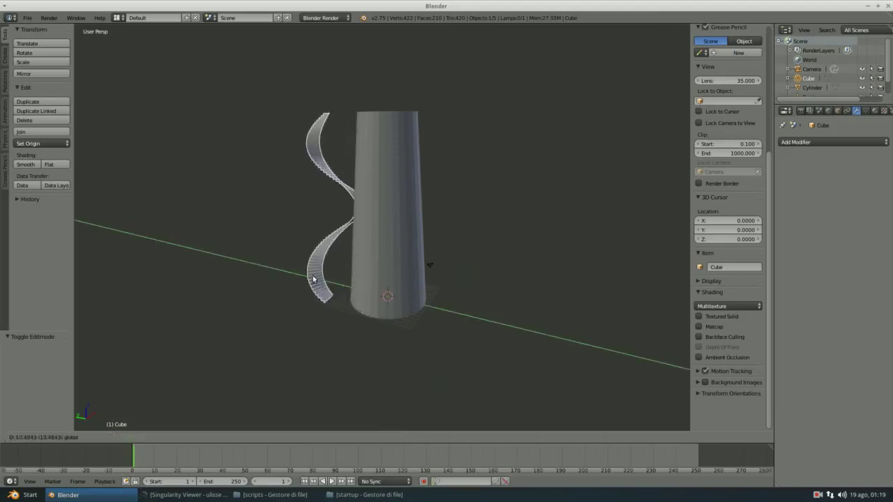
mouse_move(347, 265)
middle_mouse_down()
mouse_move(414, 261)
mouse_move(434, 277)
mouse_move(448, 314)
mouse_move(418, 275)
mouse_move(354, 271)
mouse_move(305, 313)
mouse_move(333, 319)
mouse_move(359, 273)
mouse_move(321, 271)
mouse_move(380, 263)
middle_mouse_up()
key("ctrl+z")
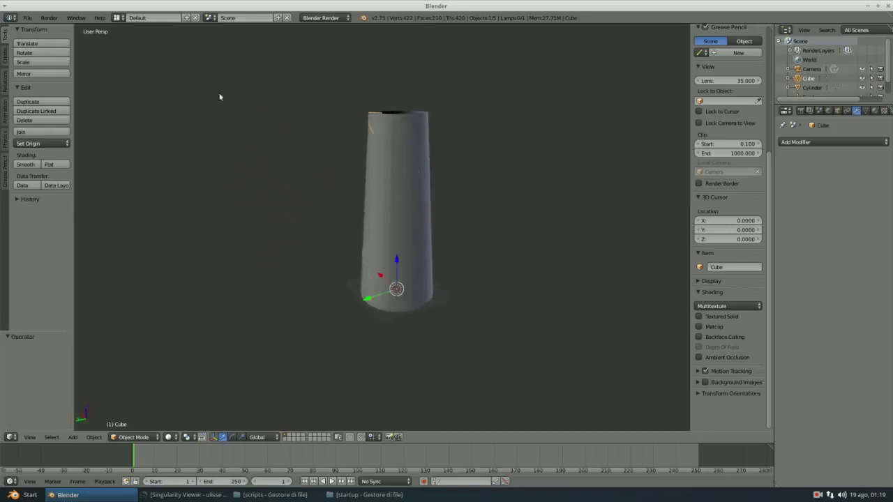
mouse_move(499, 219)
middle_mouse_down()
mouse_move(481, 259)
mouse_move(346, 269)
mouse_move(312, 259)
mouse_move(362, 259)
mouse_move(343, 253)
mouse_move(352, 244)
middle_mouse_up()
scroll(310, 253, "up", 5)
scroll(307, 246, "up", 3)
scroll(307, 246, "down", 2)
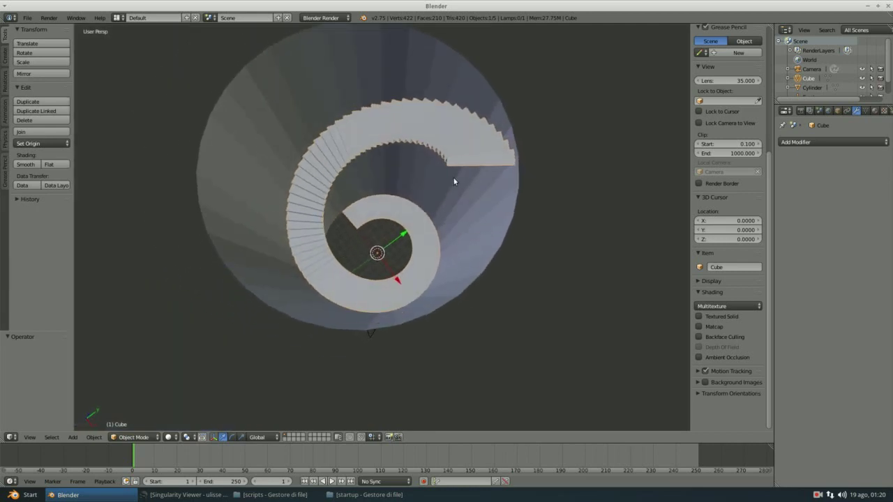